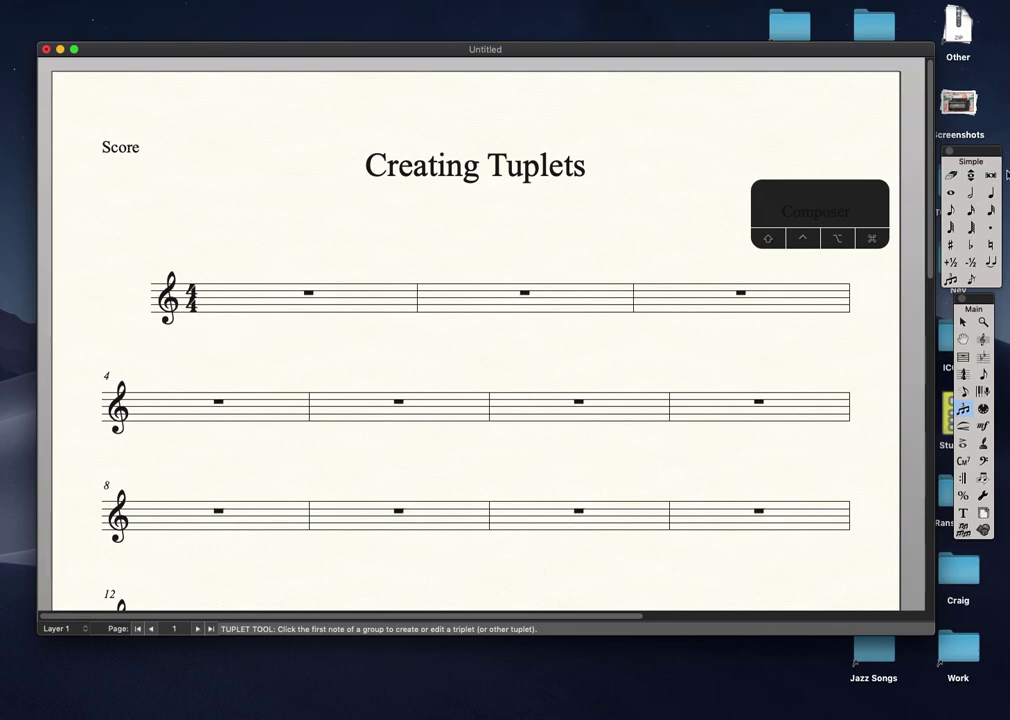
Select the Eighth Note in the Simple Entry palette for the blank score.
left_click(950, 209)
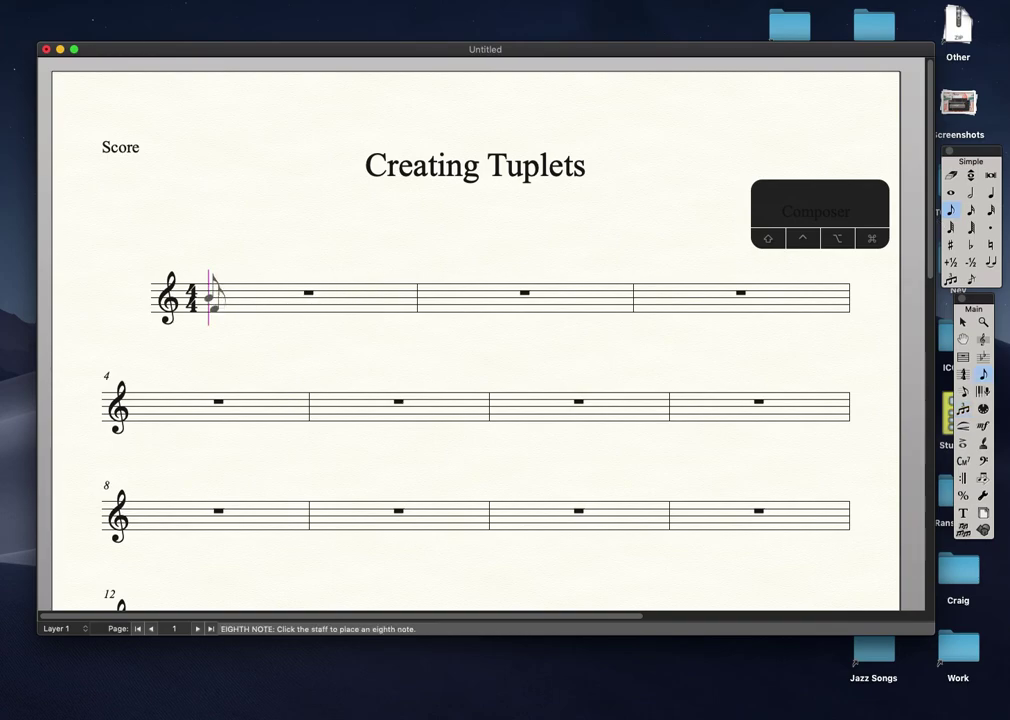
Enter three eighth notes as a triplet (key 9) at the start of measure 1, then select its 3.
left_click(213, 300)
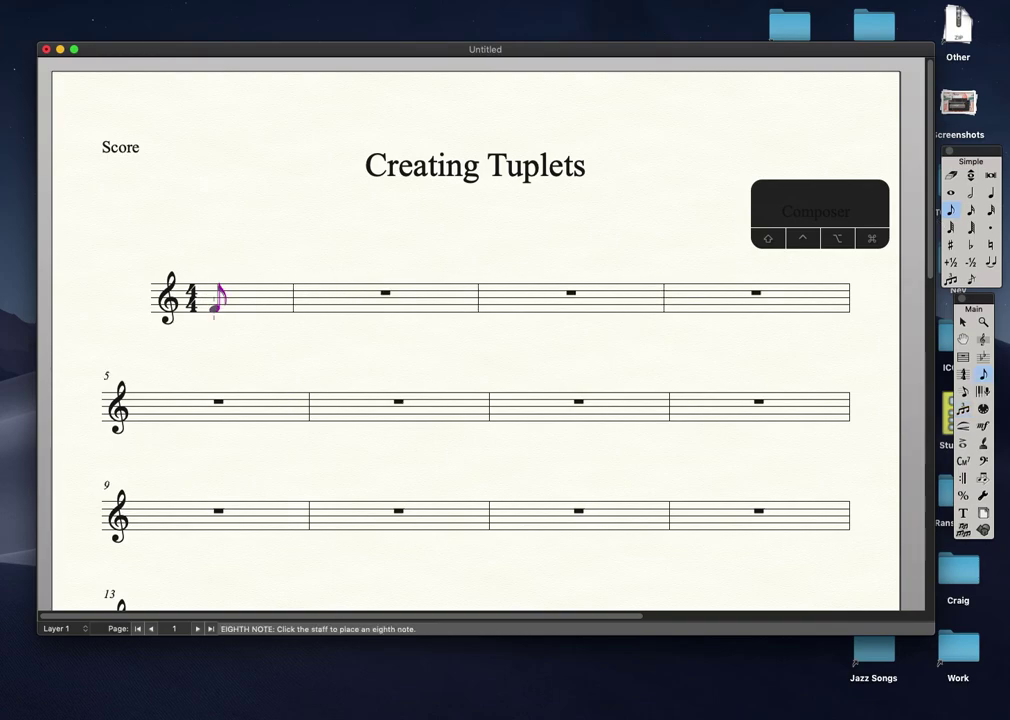
key("9")
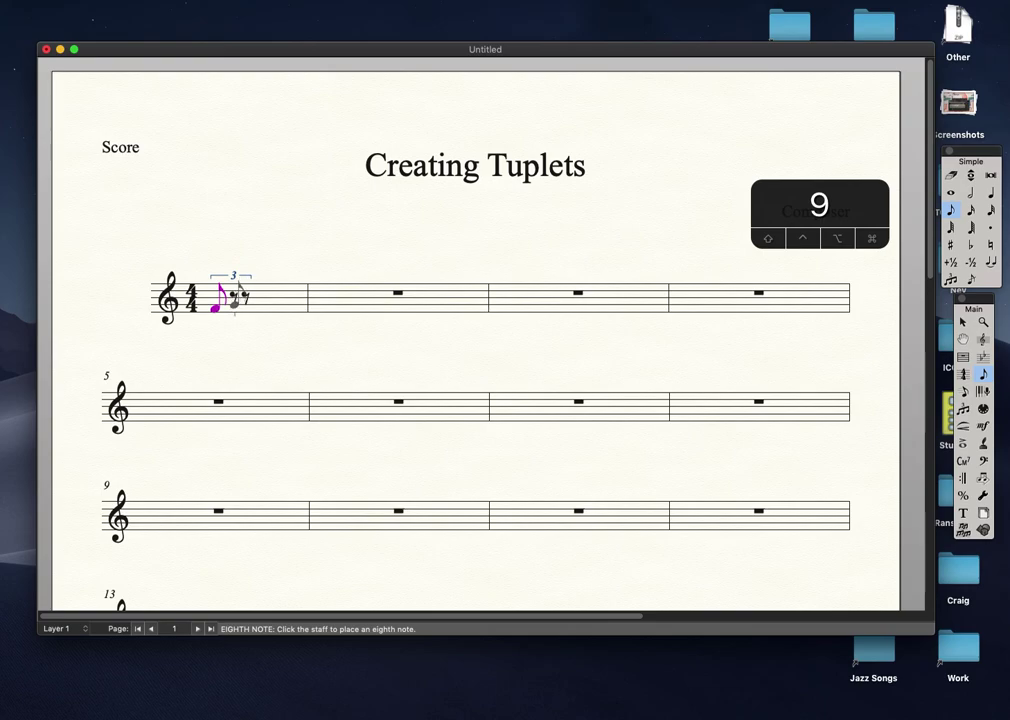
left_click(234, 301)
left_click(241, 299)
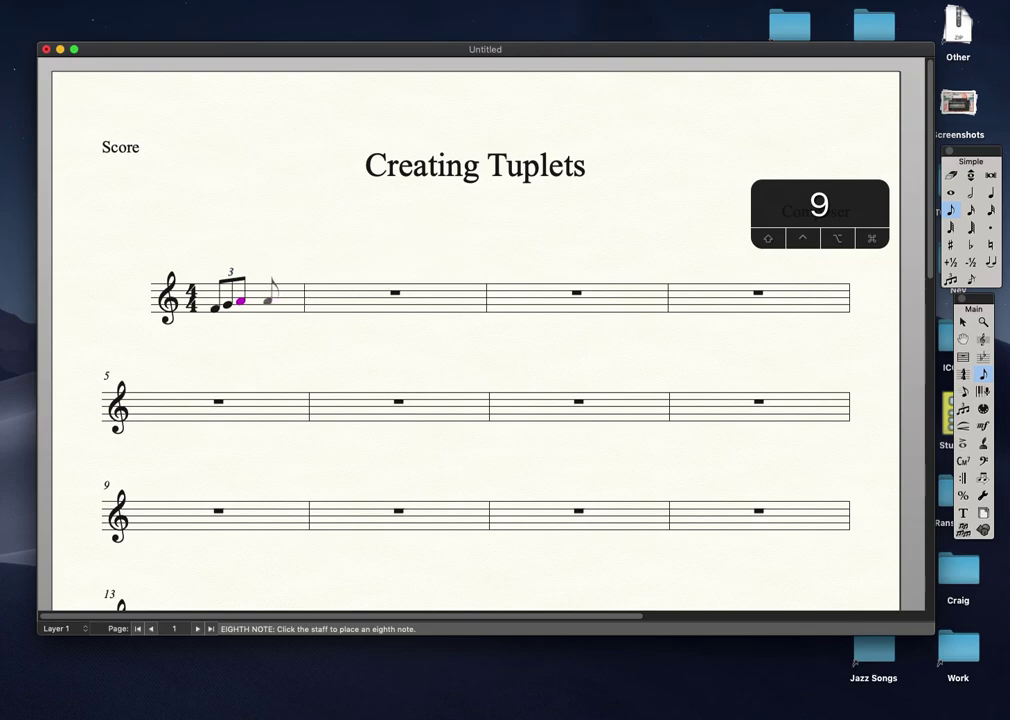
key("Escape")
left_click(232, 274)
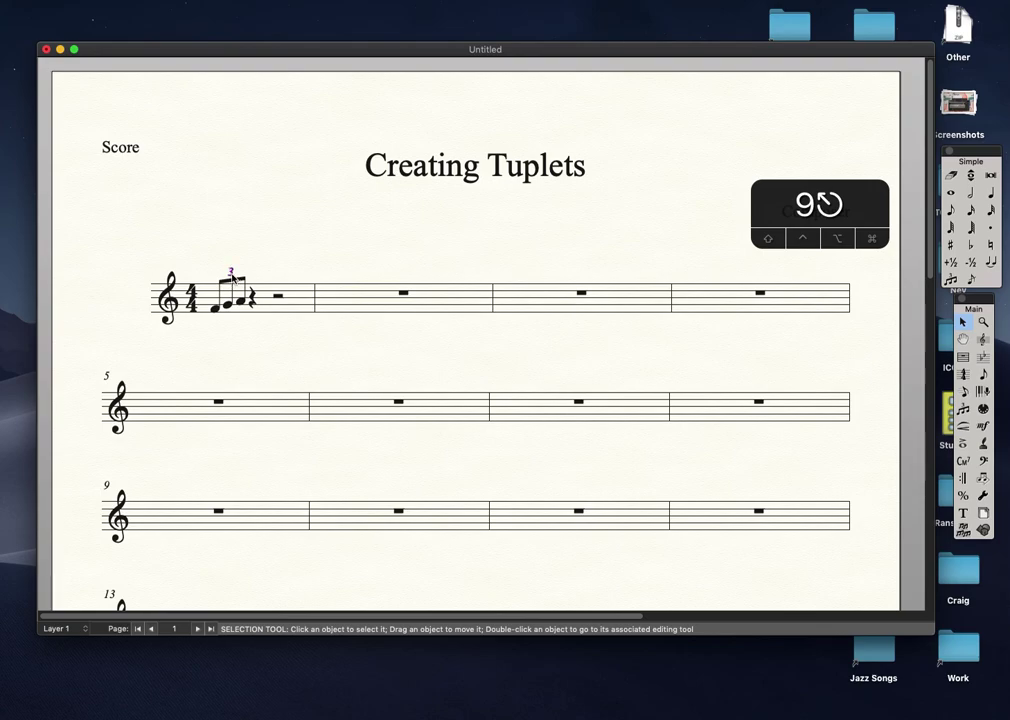
Set the measure 1 triplet's definition to Always Use Specified Shape so it shows a bracket.
right_click(231, 274)
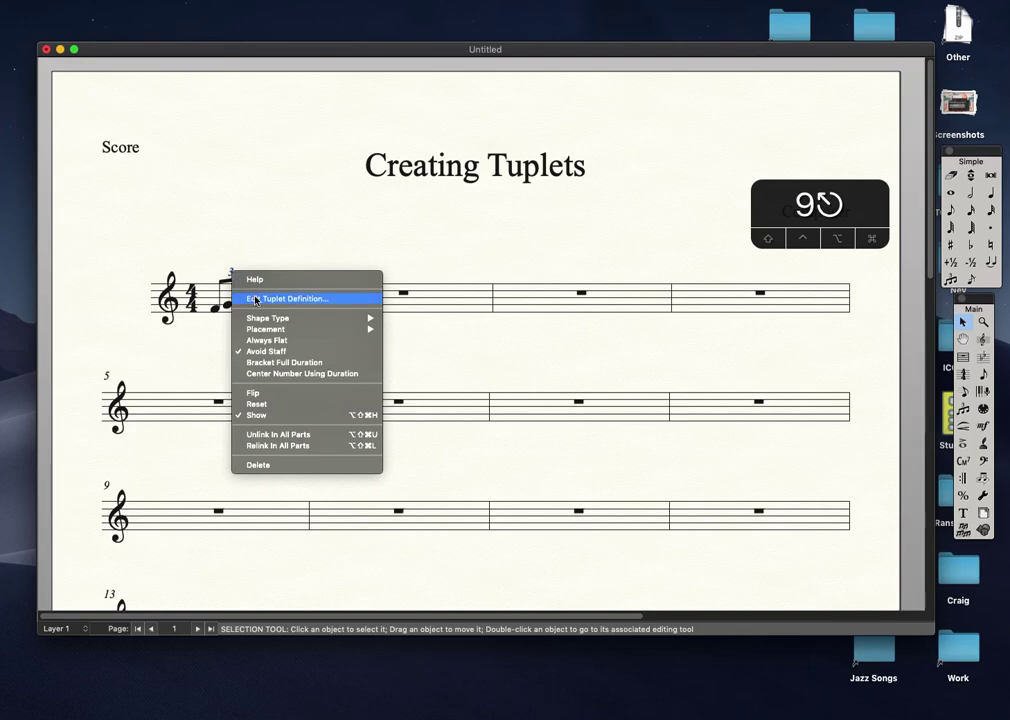
left_click(255, 299)
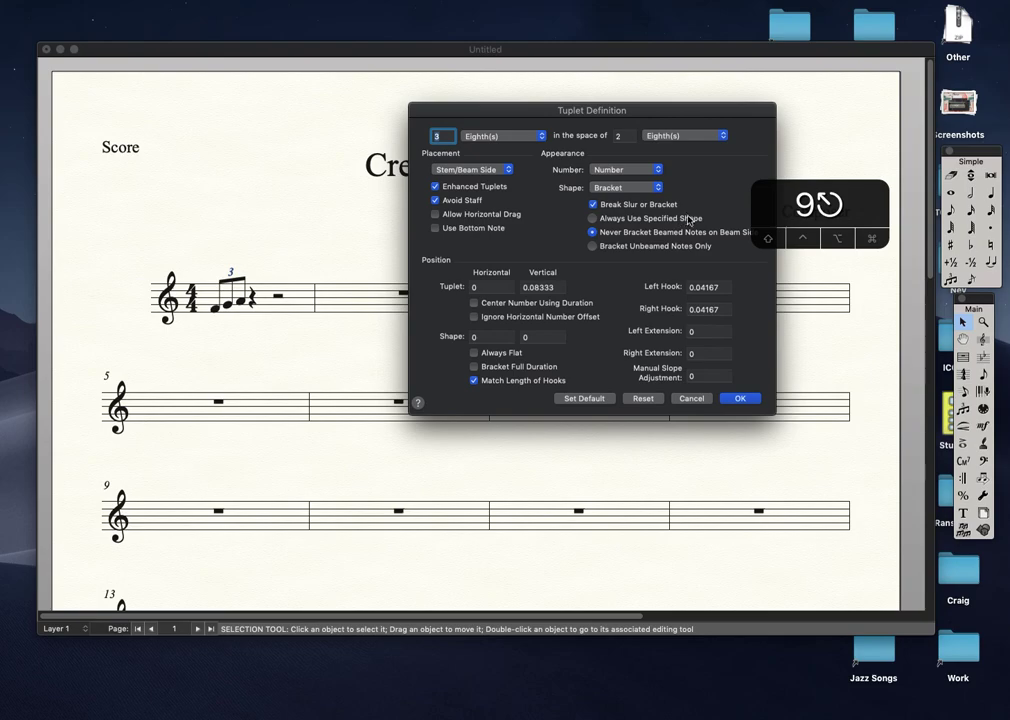
left_click(592, 219)
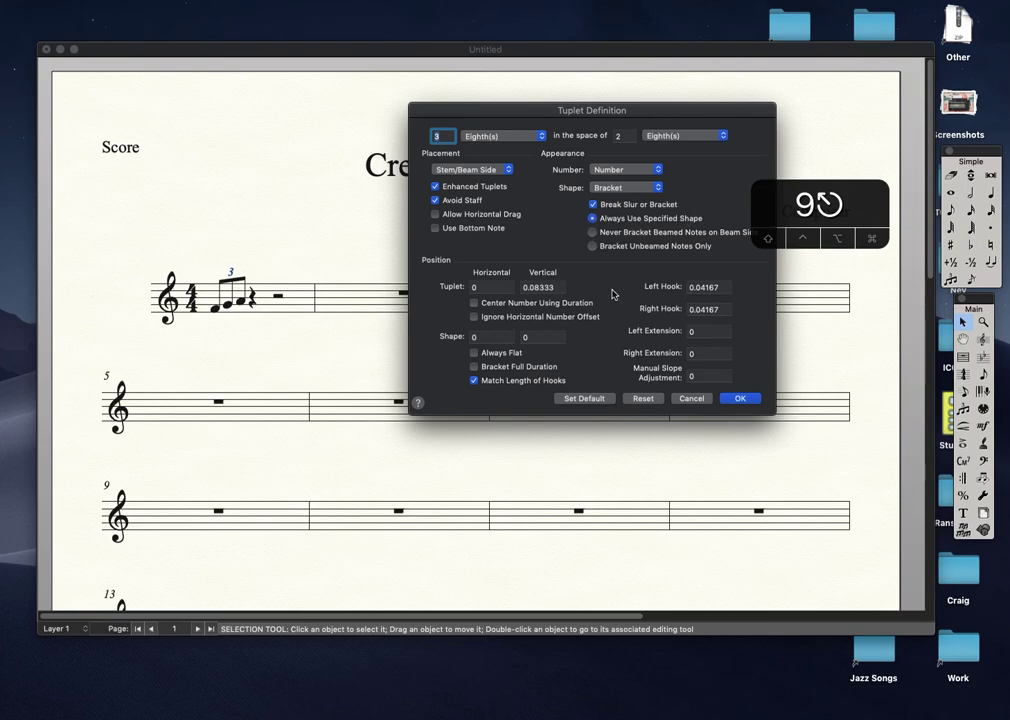
left_click(739, 399)
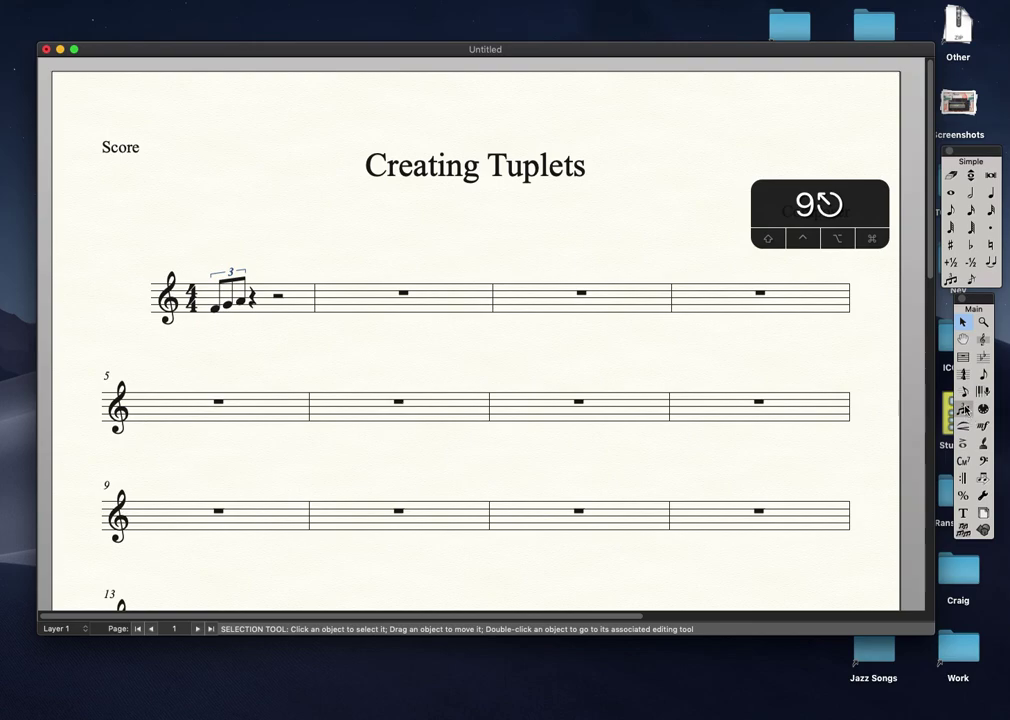
With the Tuplet tool, define a nested tuplet of 3 16ths in the space of 1 Eighth, always bracketed.
left_click(963, 409)
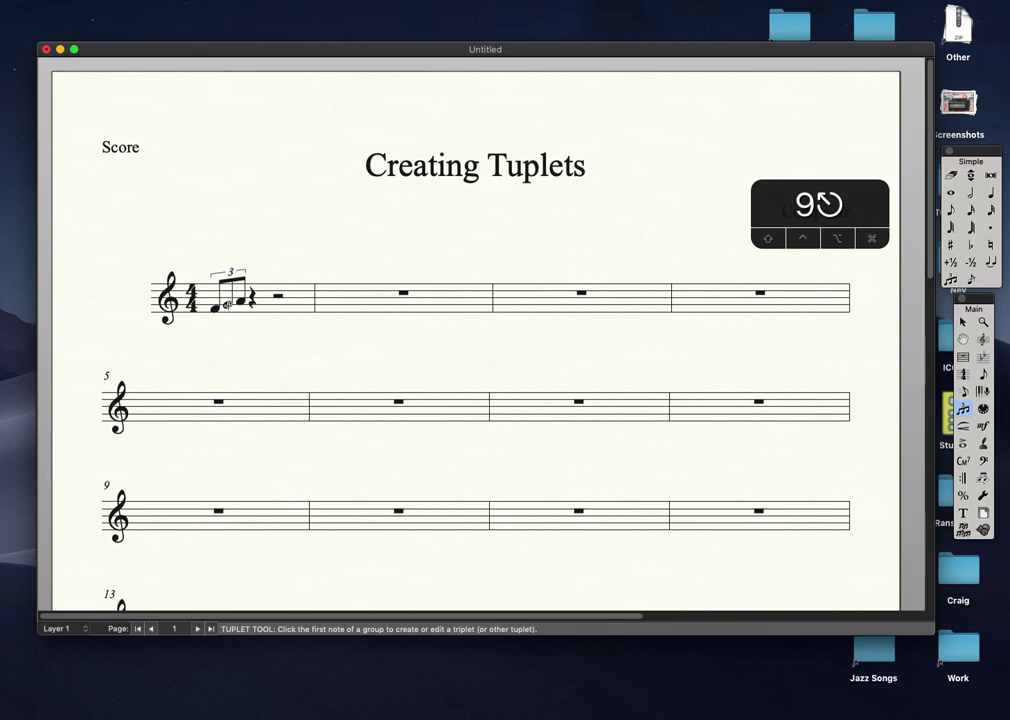
left_click(227, 304)
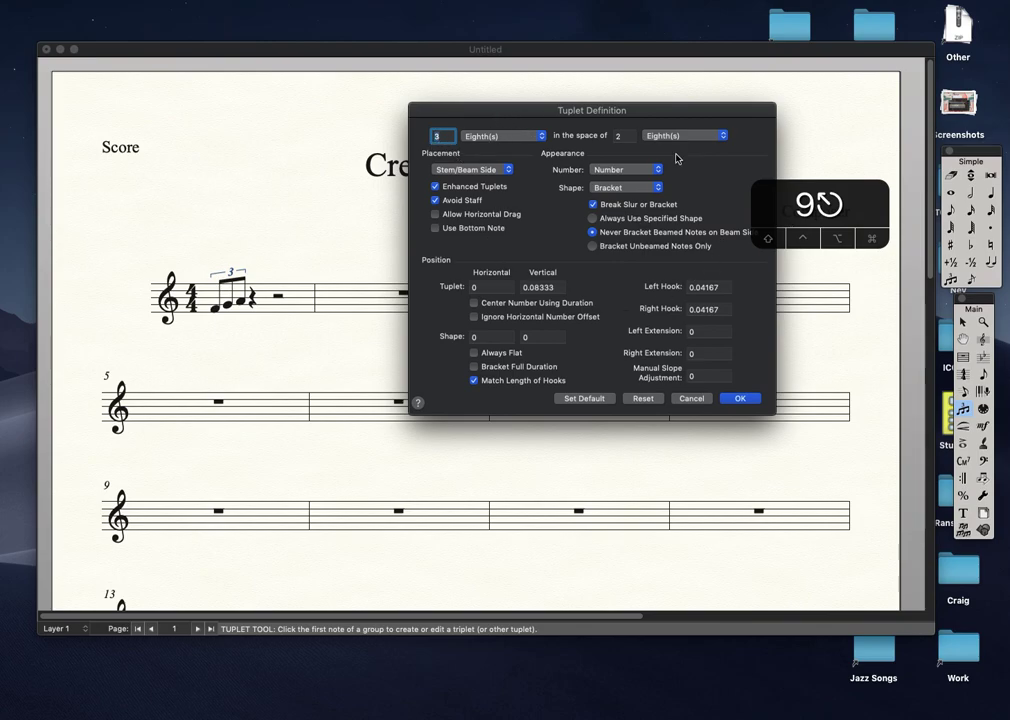
left_click(482, 138)
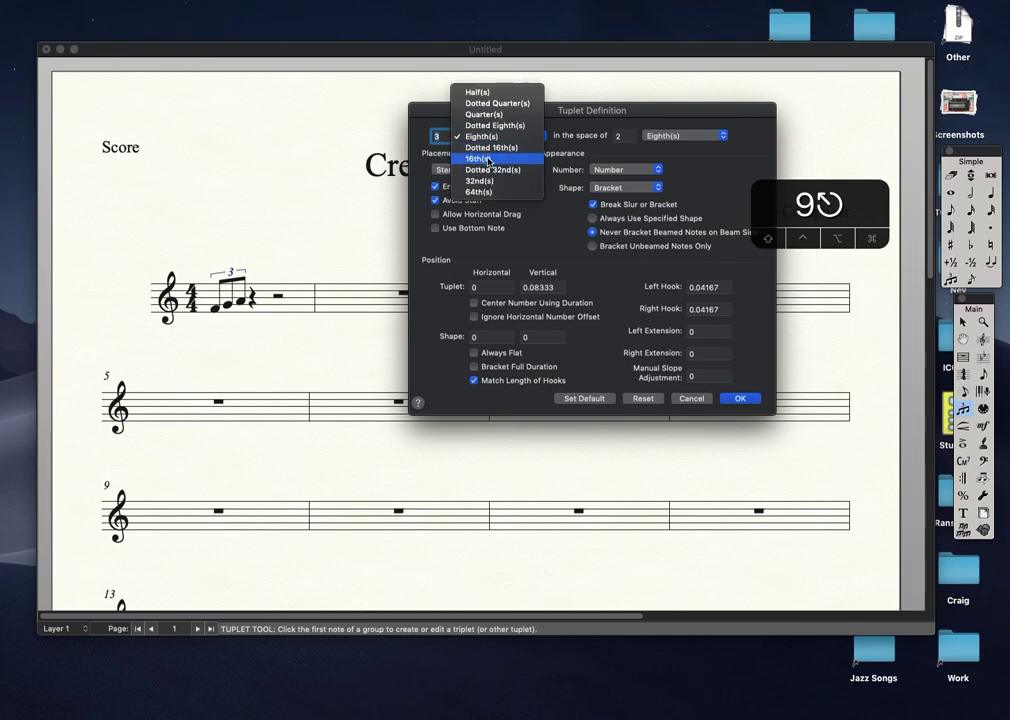
left_click(487, 160)
double_click(612, 135)
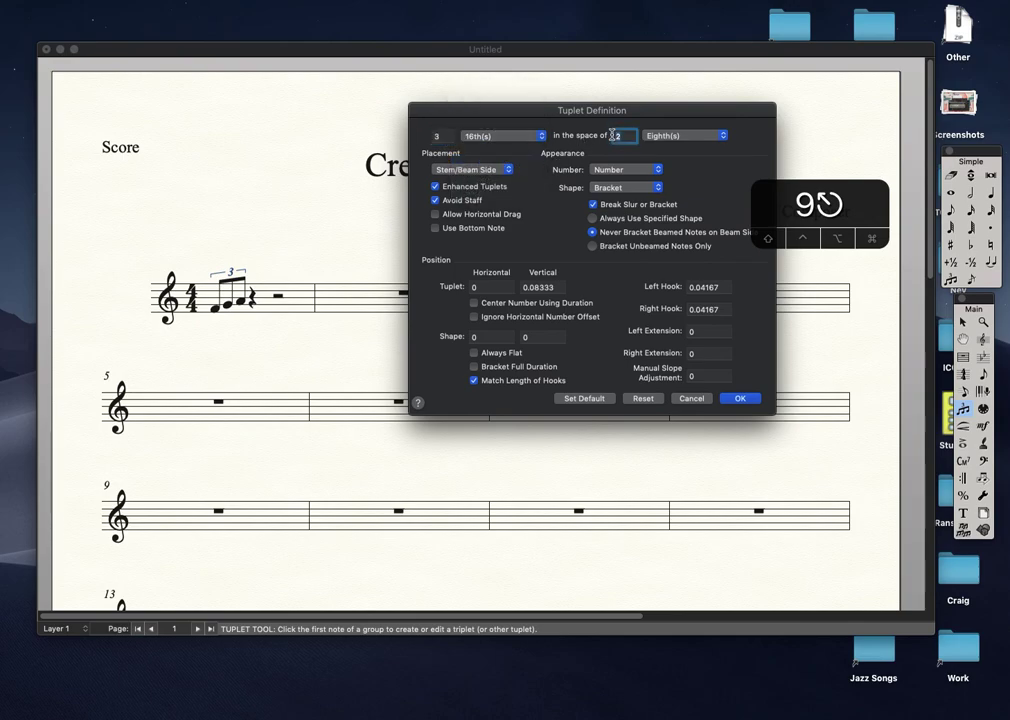
type("1")
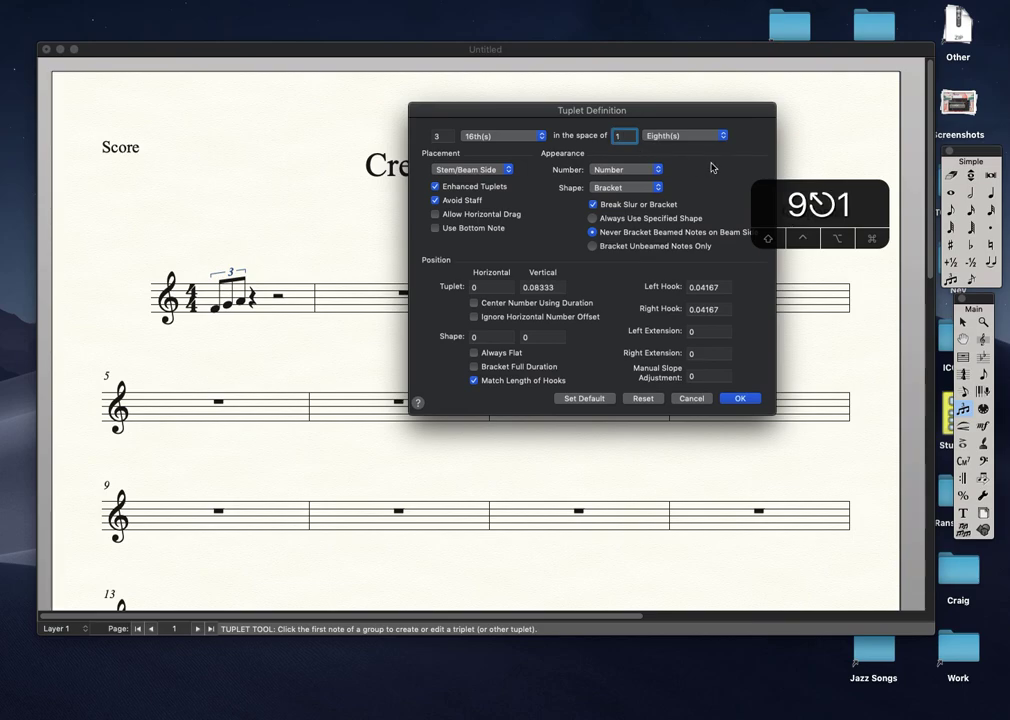
left_click(593, 220)
left_click(740, 399)
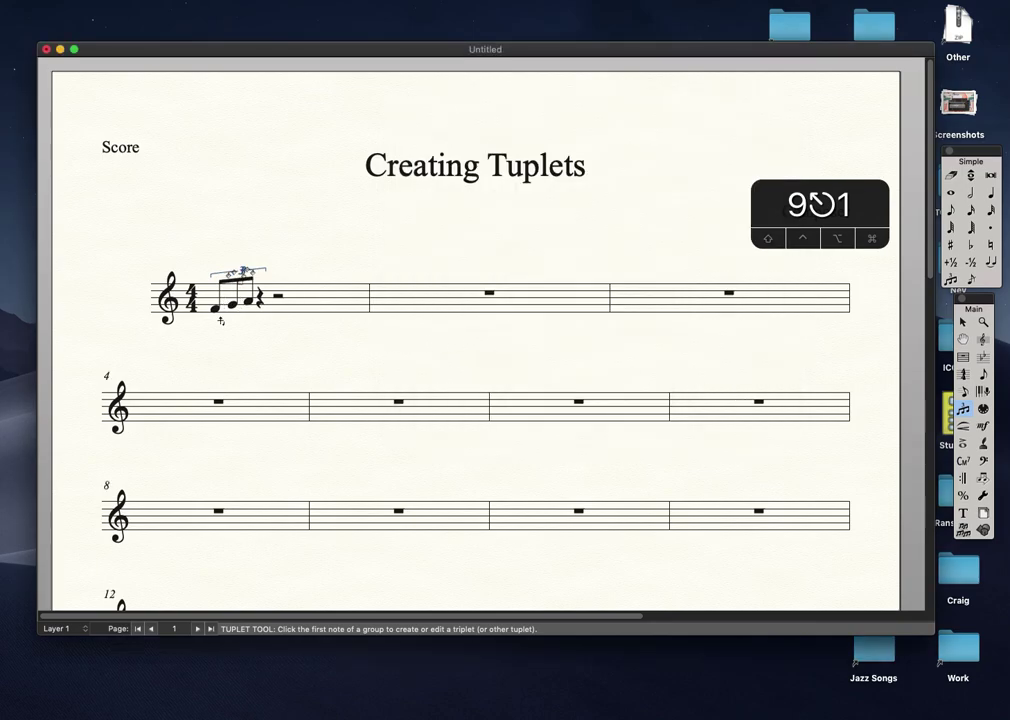
Enter three 16th notes into the nested triplet, raising one pitch with the Up arrow.
key("3")
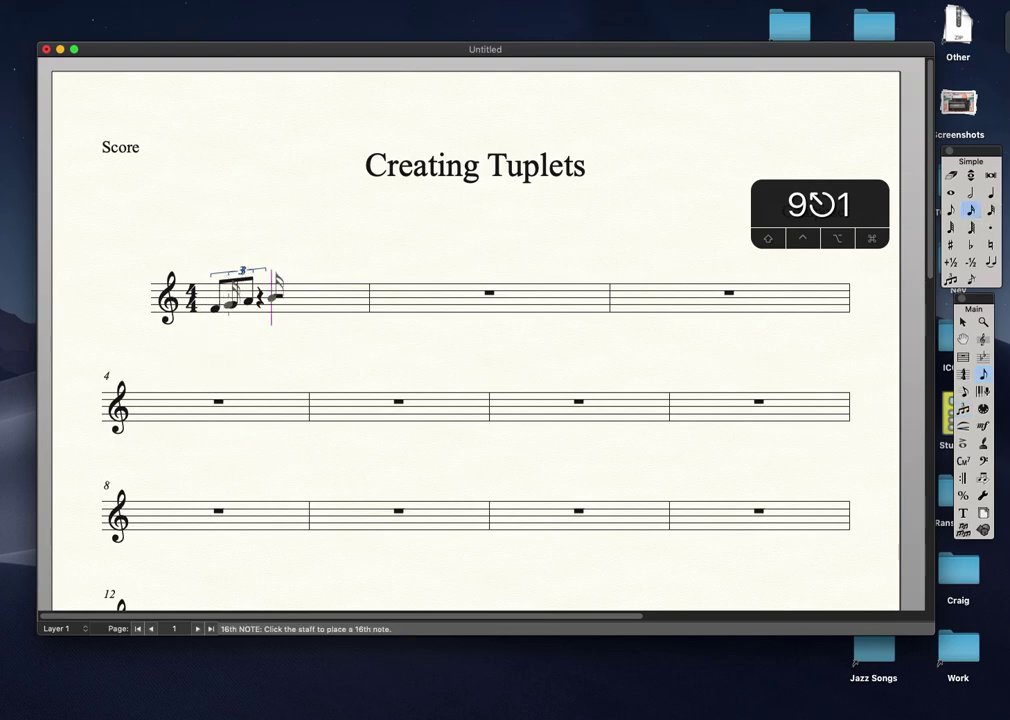
left_click(232, 304)
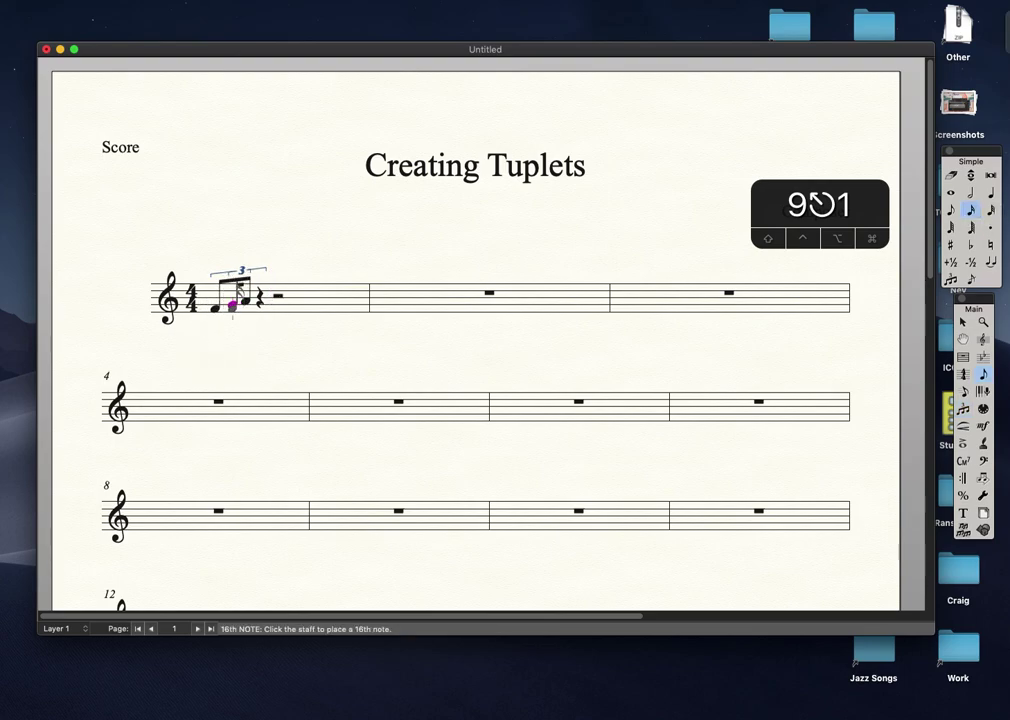
left_click(235, 306)
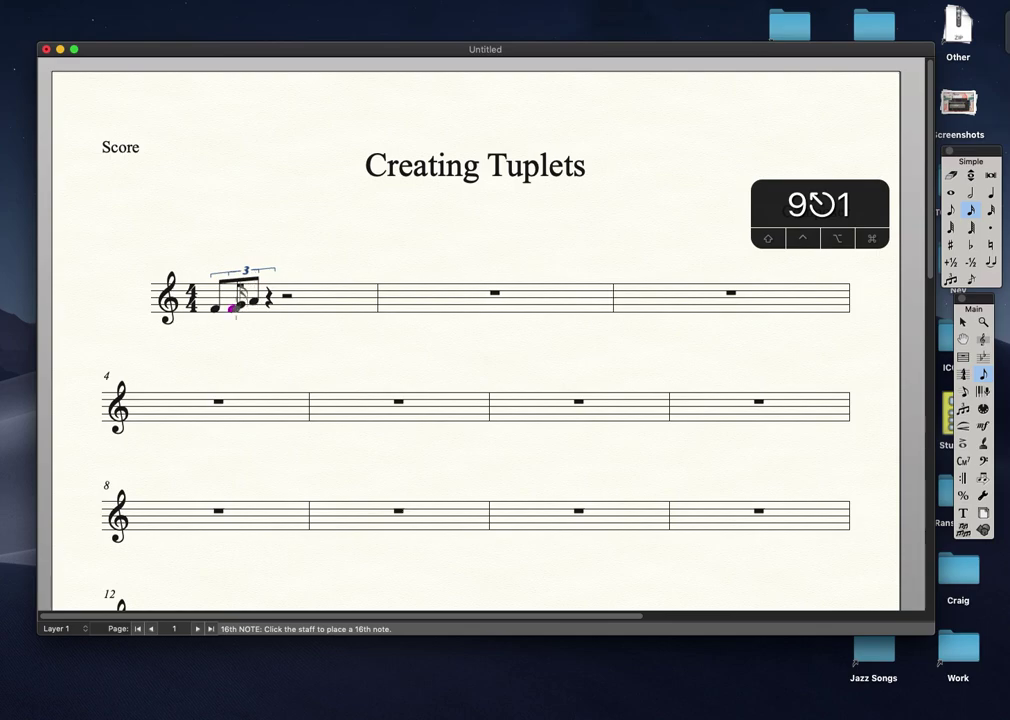
left_click(237, 309)
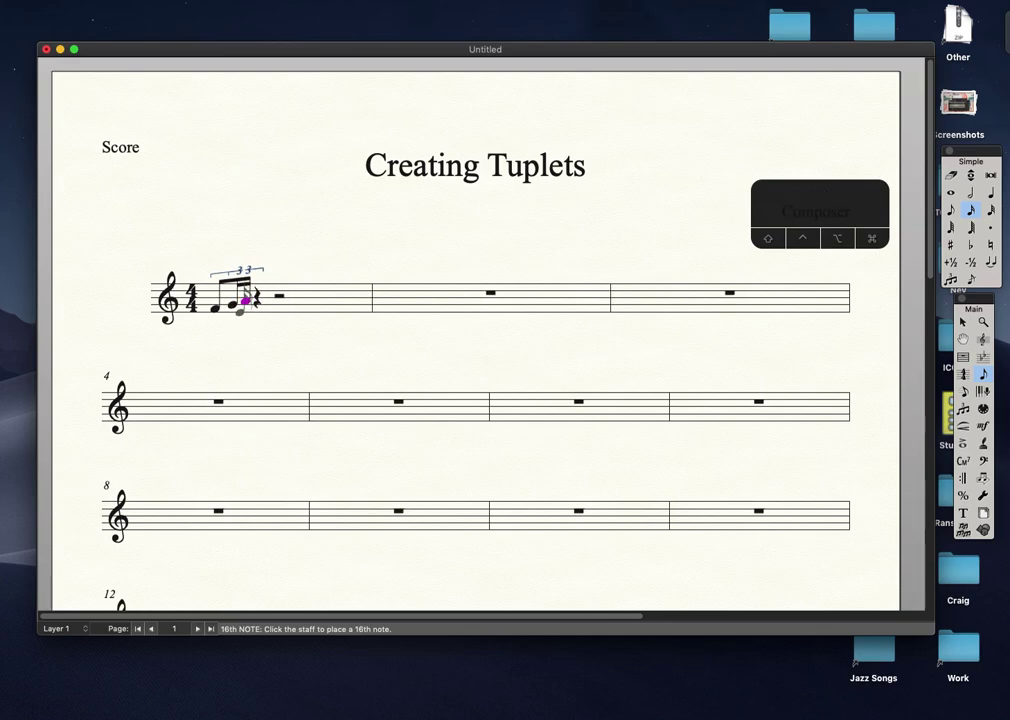
left_click(243, 310)
left_click(245, 312)
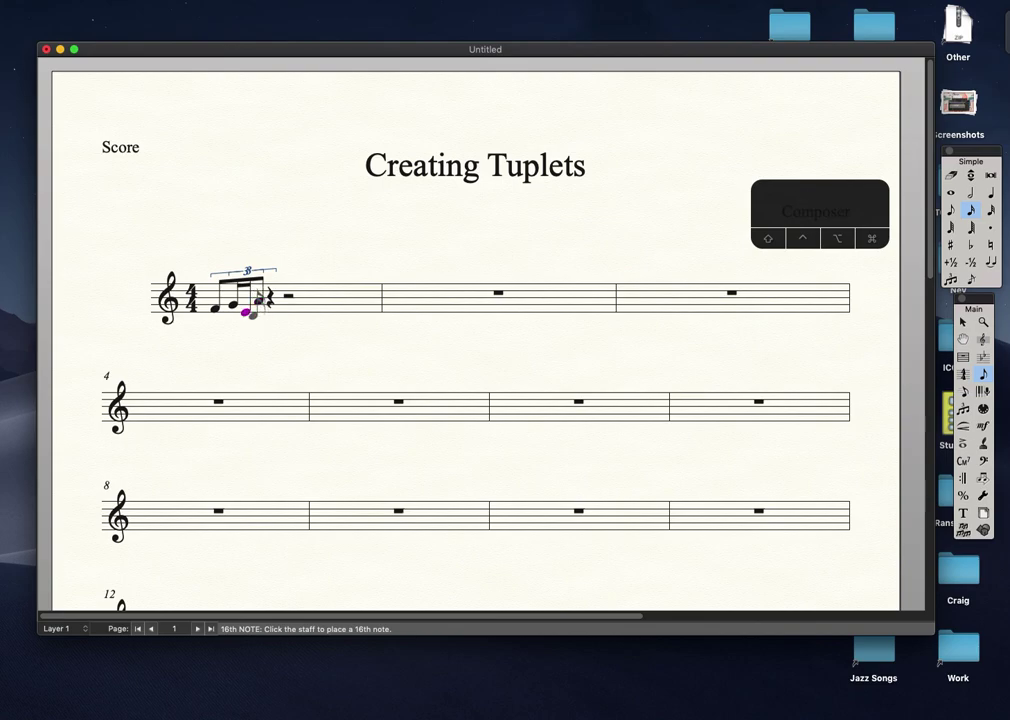
key("Up")
key("Up")
key("Up")
left_click(245, 312)
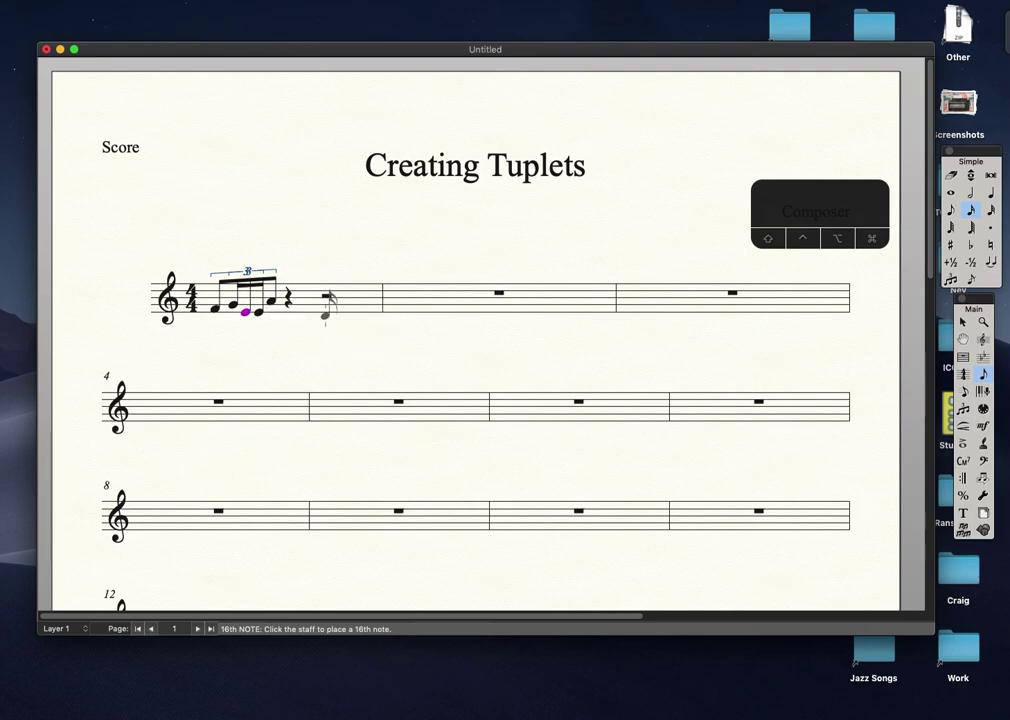
key("Escape")
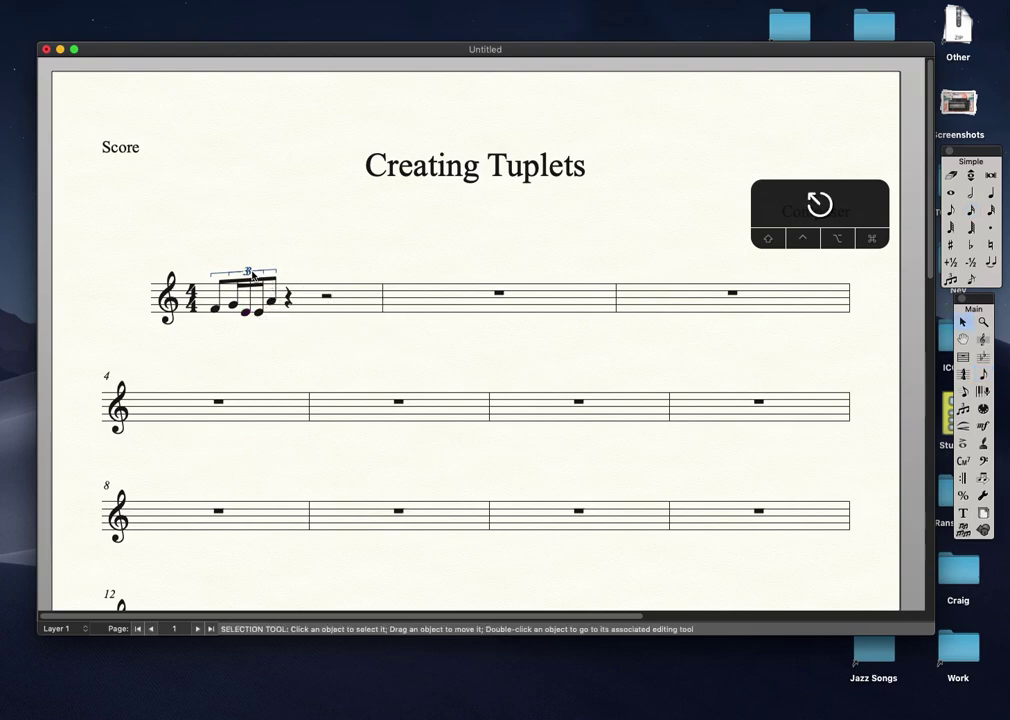
Drag the outer triplet bracket higher, deselect it, and choose Half Note entry.
mouse_move(253, 274)
left_mouse_down()
mouse_move(243, 281)
mouse_move(246, 263)
mouse_move(266, 275)
left_mouse_up()
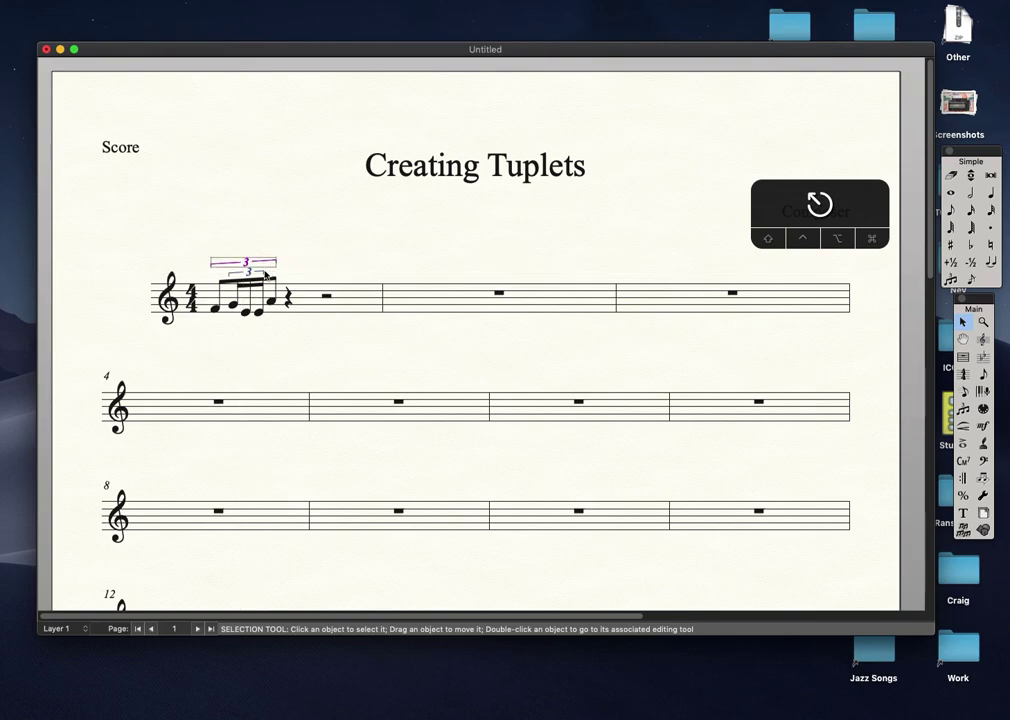
left_click(207, 267)
left_click(972, 193)
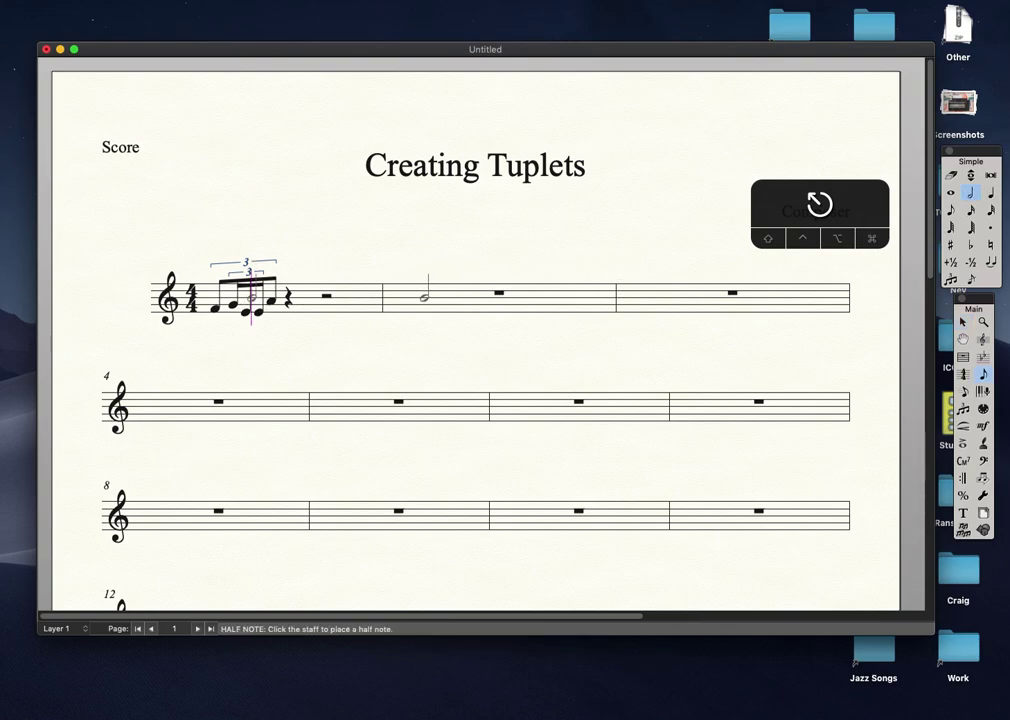
Place two half notes in measure 2 and switch to the Tuplet tool.
left_click(421, 298)
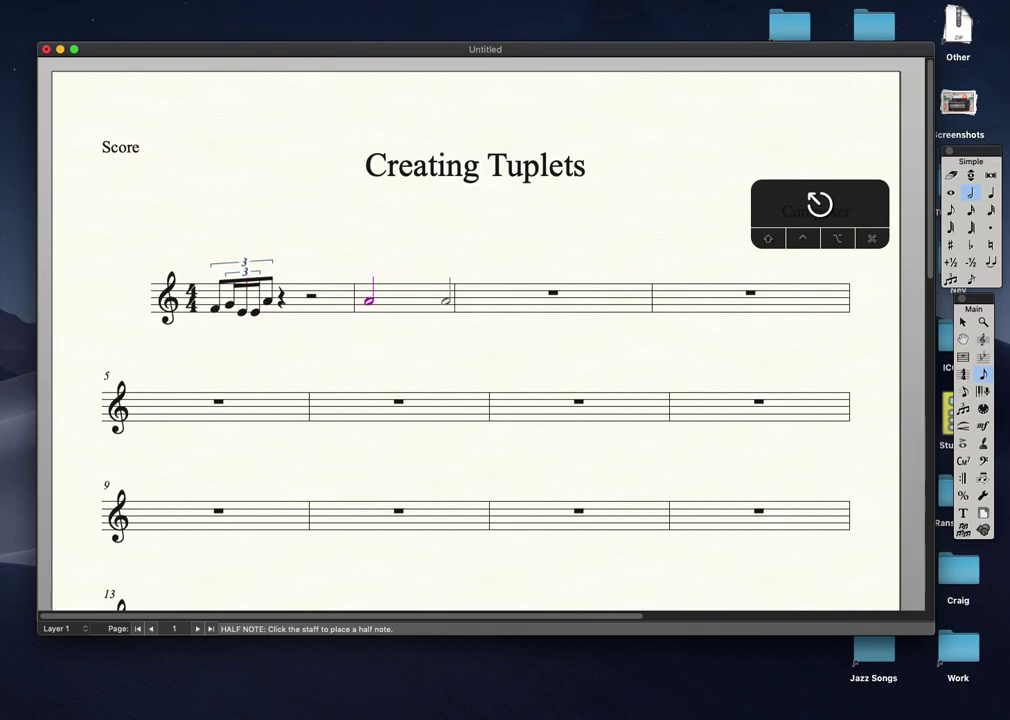
left_click(444, 298)
key("Escape")
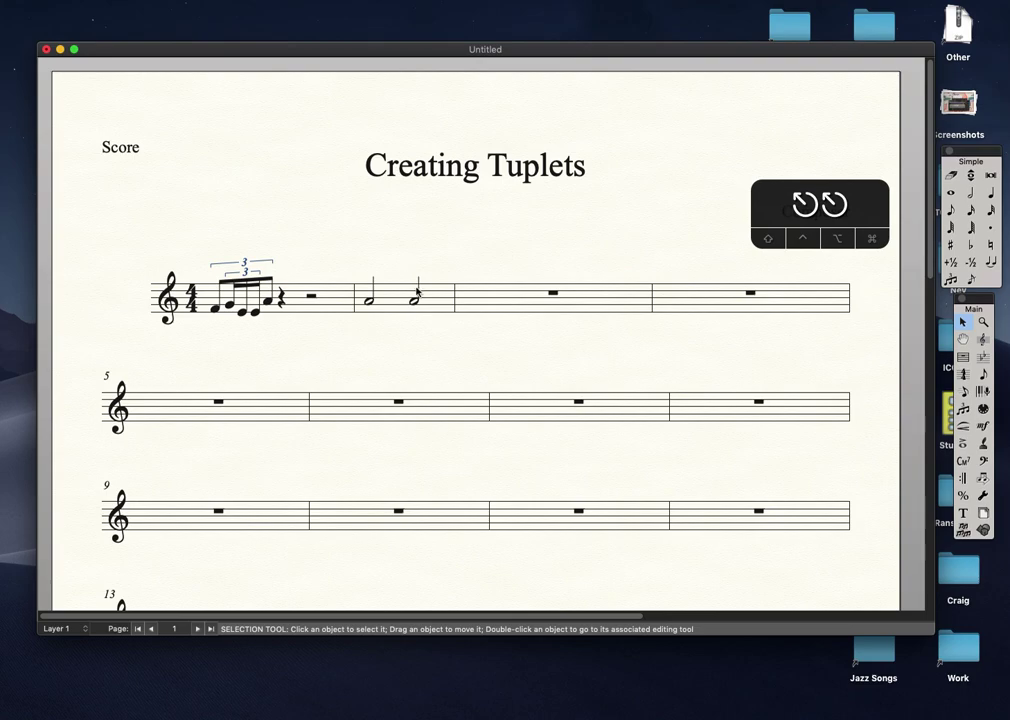
left_click(963, 409)
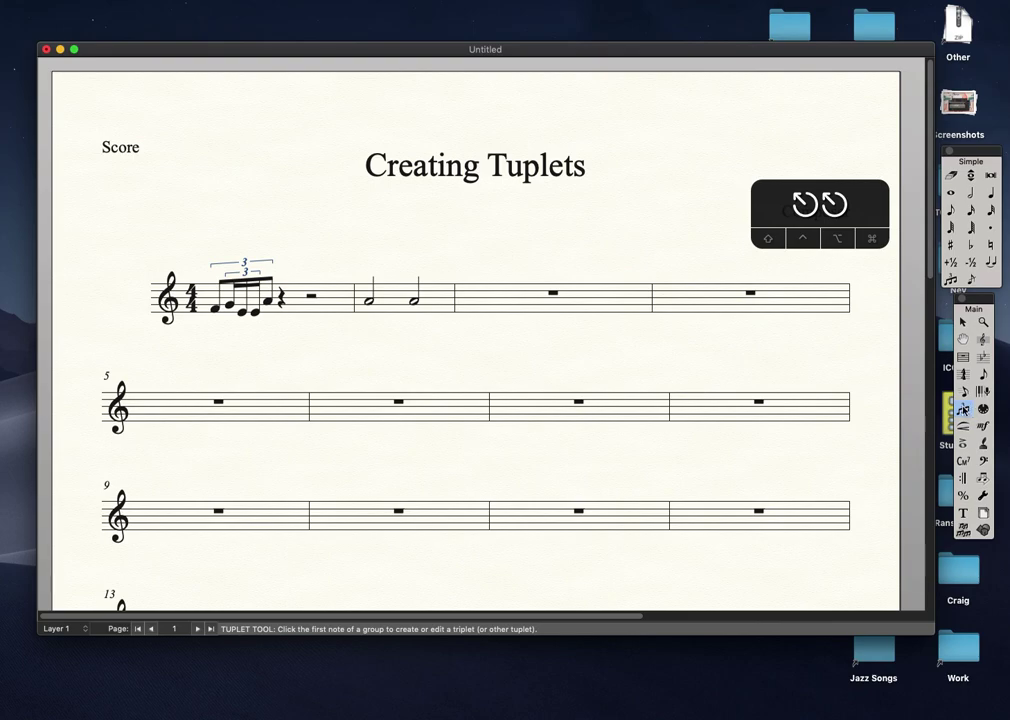
Define a tuplet on measure 2's second half note as 7 Eighths in the space of 1 Half, always bracketed.
left_click(414, 300)
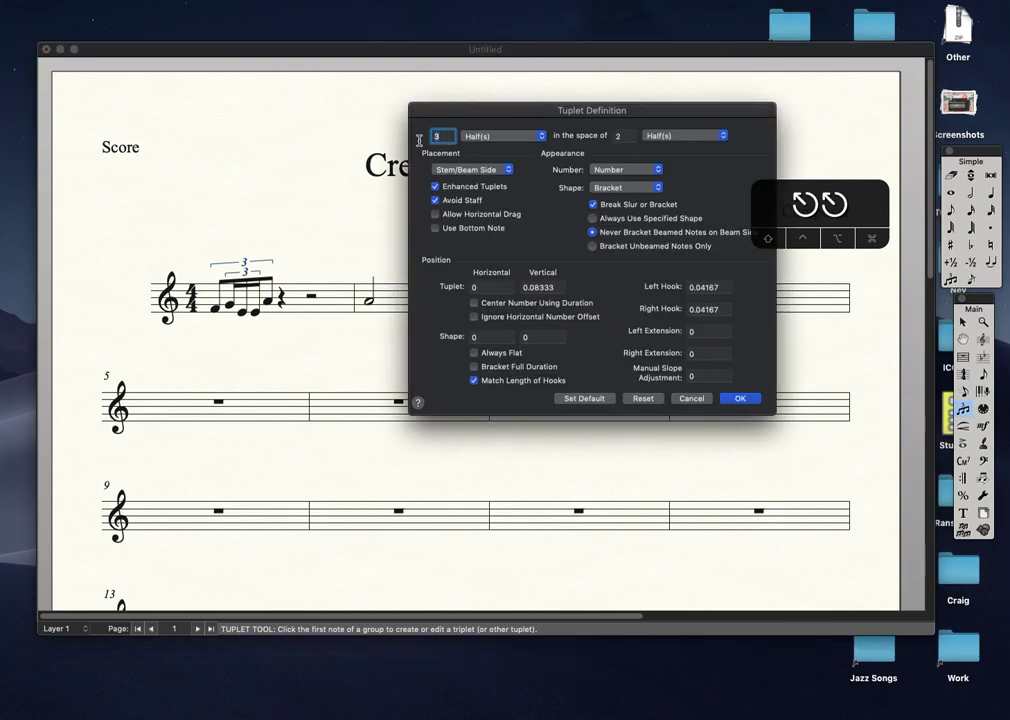
type("7")
left_click(484, 136)
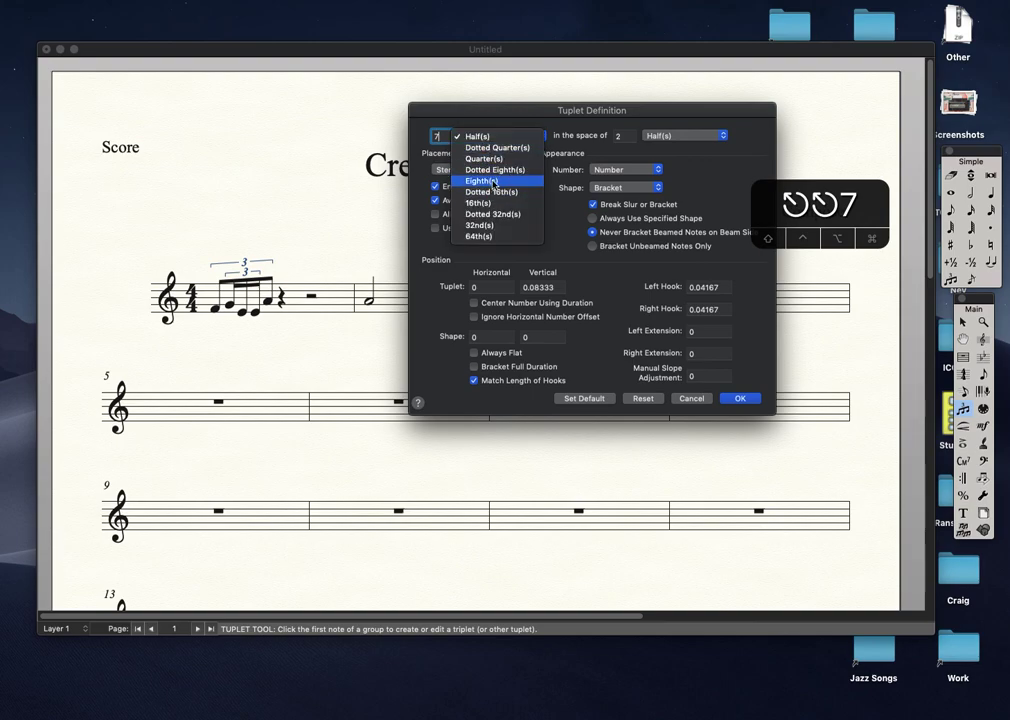
left_click(481, 181)
left_click(611, 136)
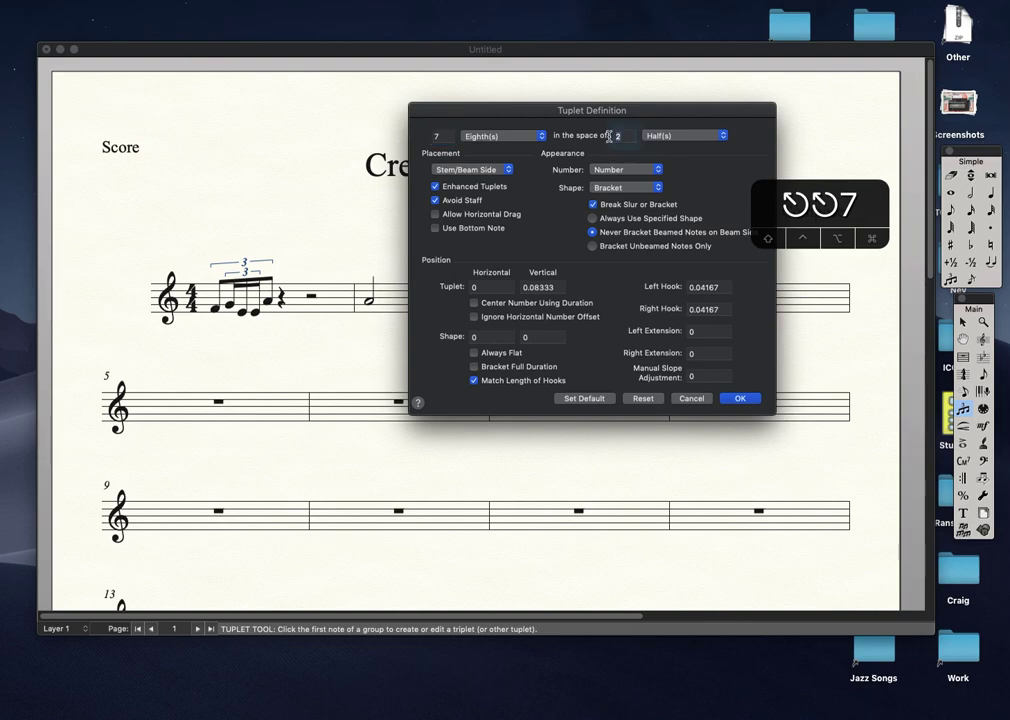
type("1")
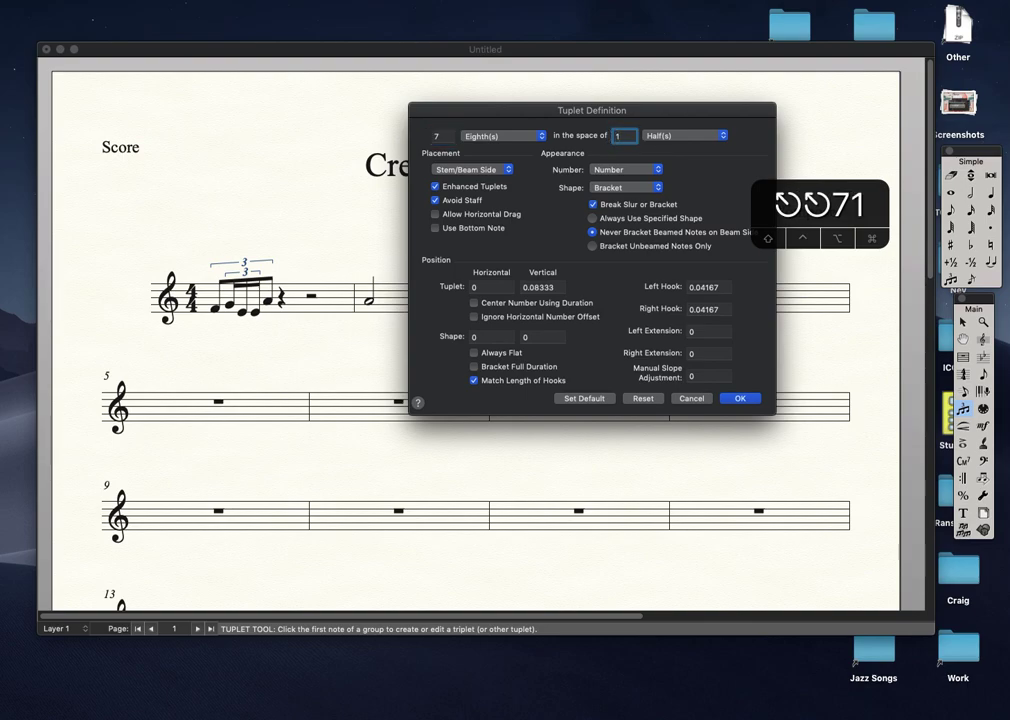
left_click(593, 218)
left_click(741, 398)
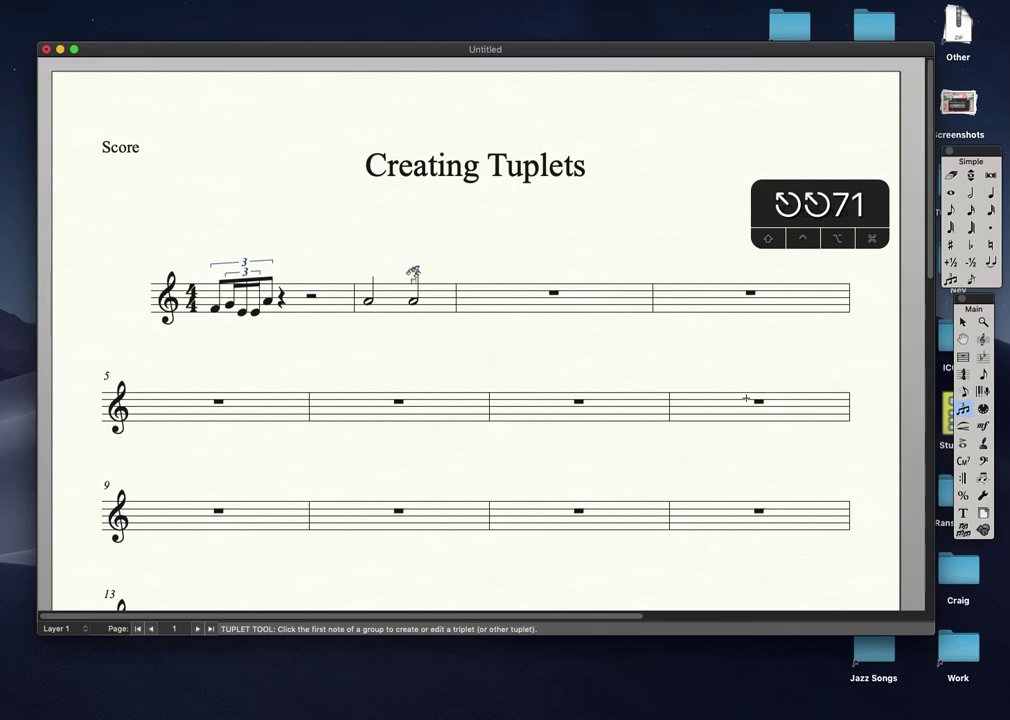
Enter six descending eighth notes into the measure 2 septuplet.
left_click(949, 211)
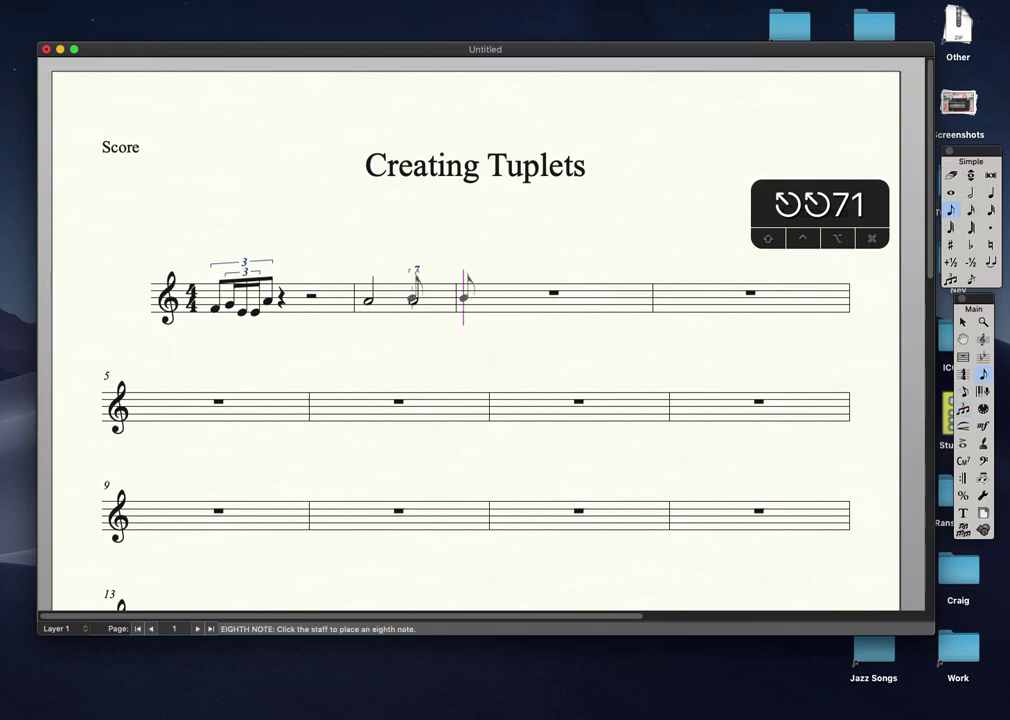
left_click(419, 300)
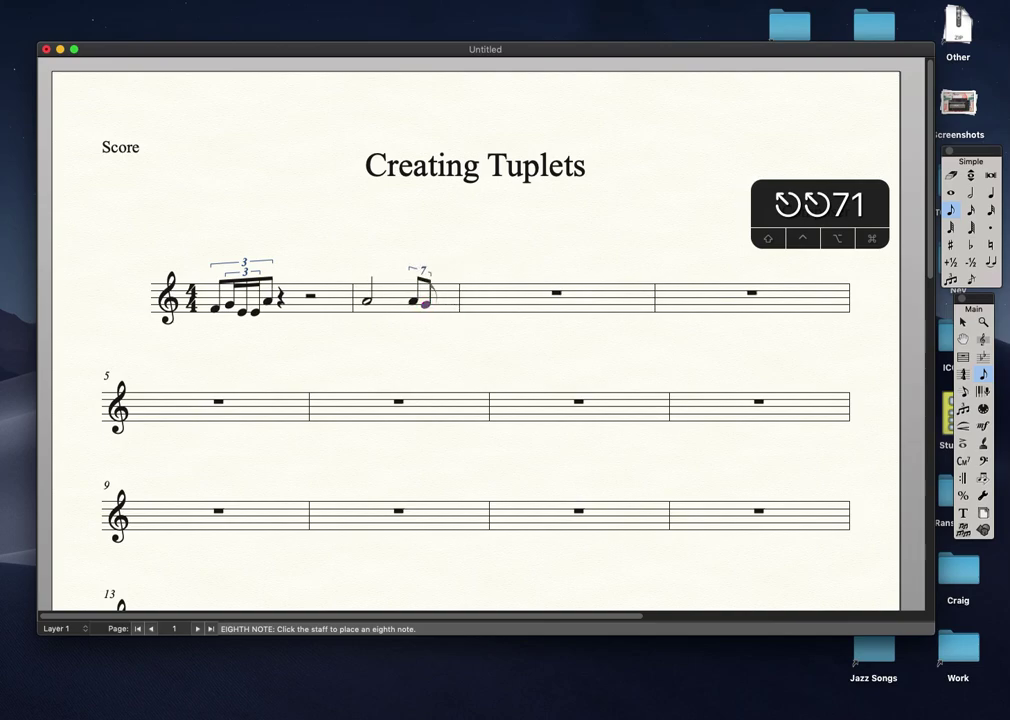
left_click(429, 304)
left_click(445, 311)
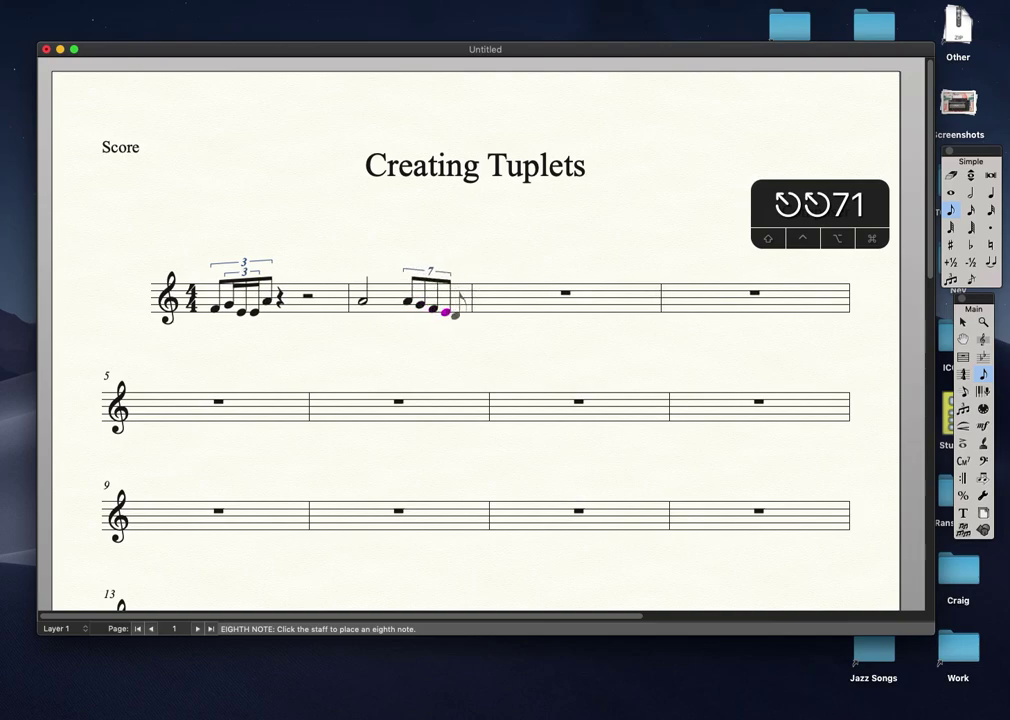
left_click(457, 315)
left_click(466, 317)
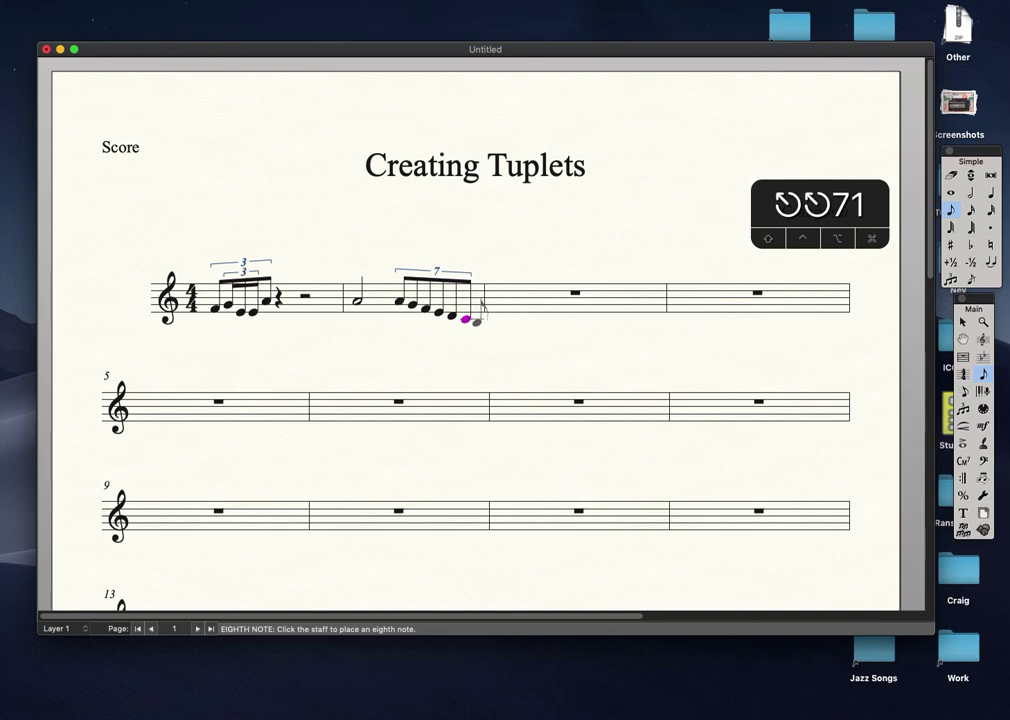
left_click(478, 318)
key("Escape")
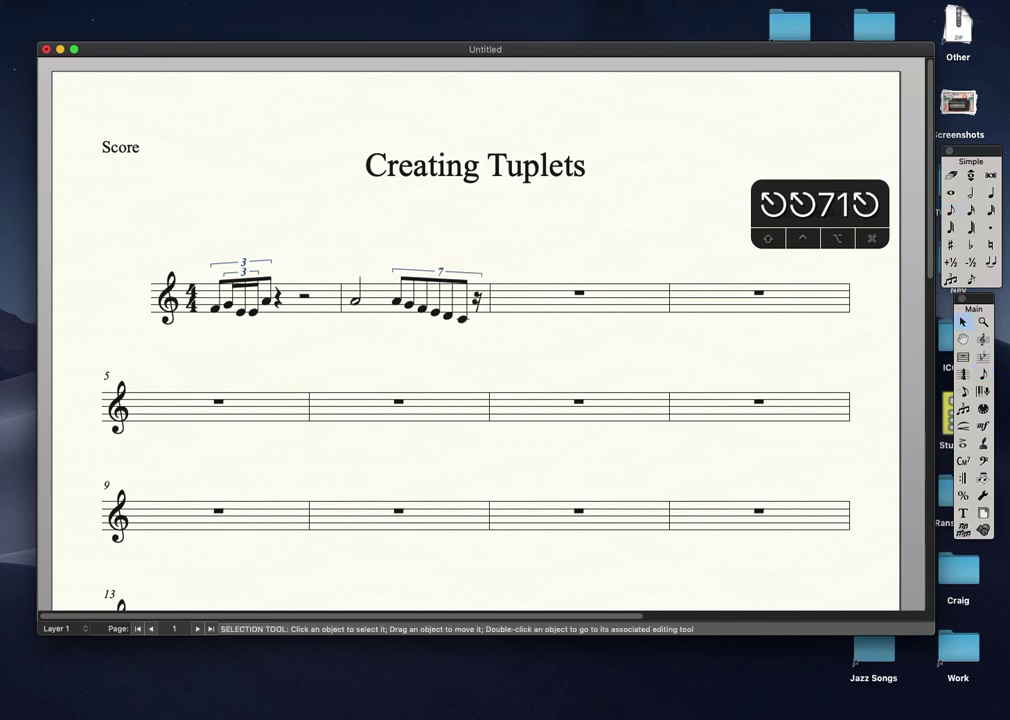
Shorten measure 2's opening half note to a quarter and put an eighth note over the septuplet's trailing rest.
left_click(357, 302)
left_click(990, 192)
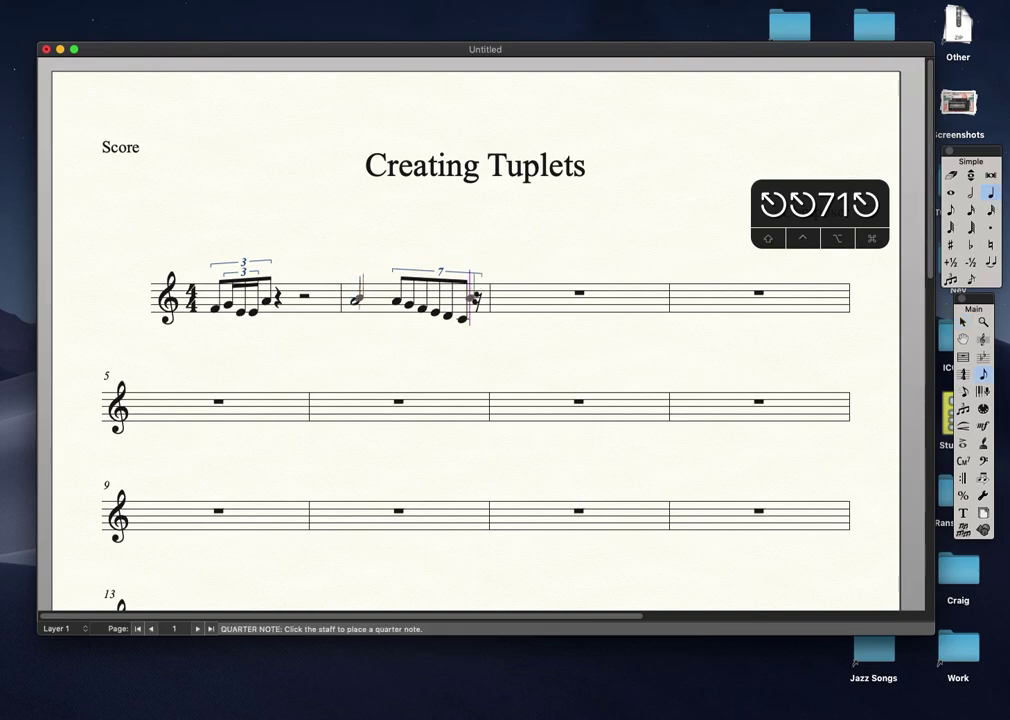
left_click(357, 298)
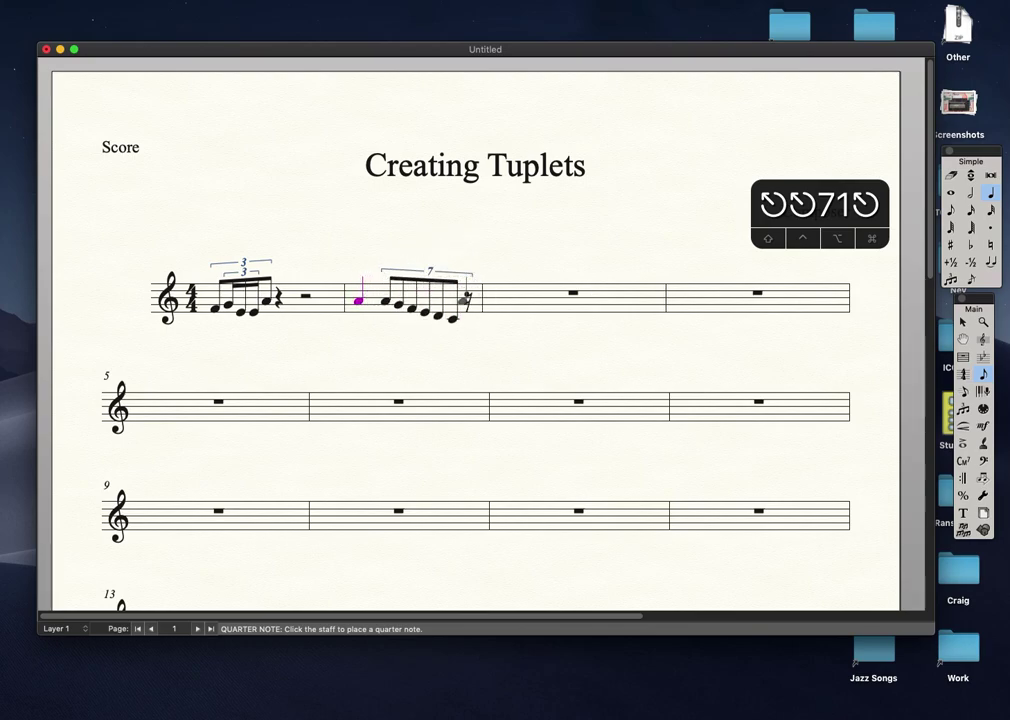
left_click(950, 210)
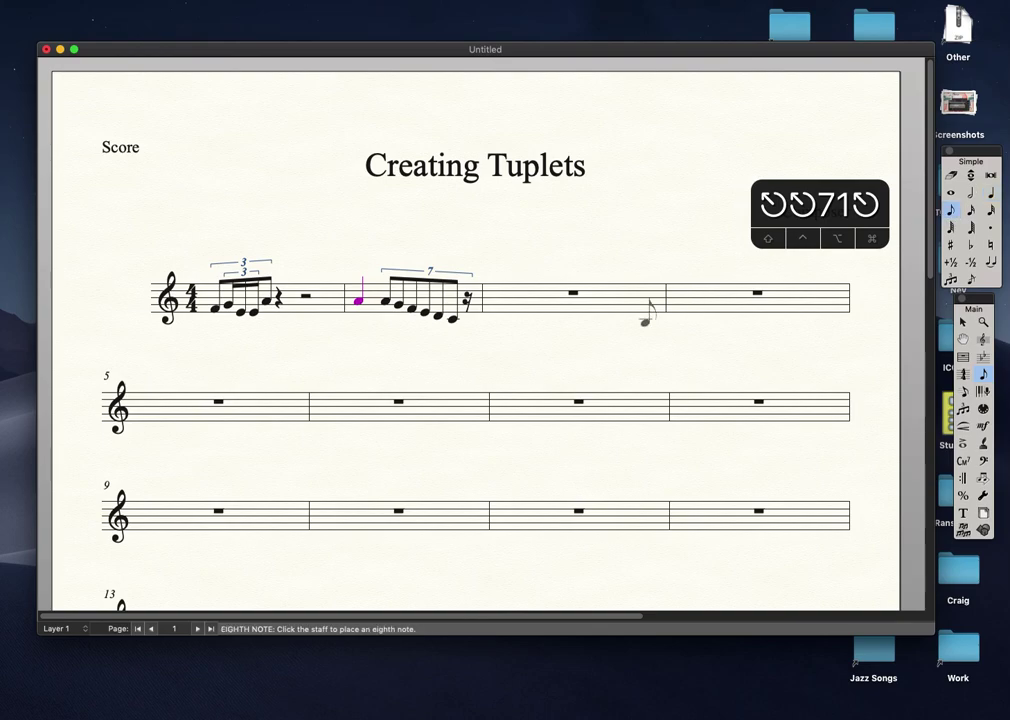
left_click(458, 313)
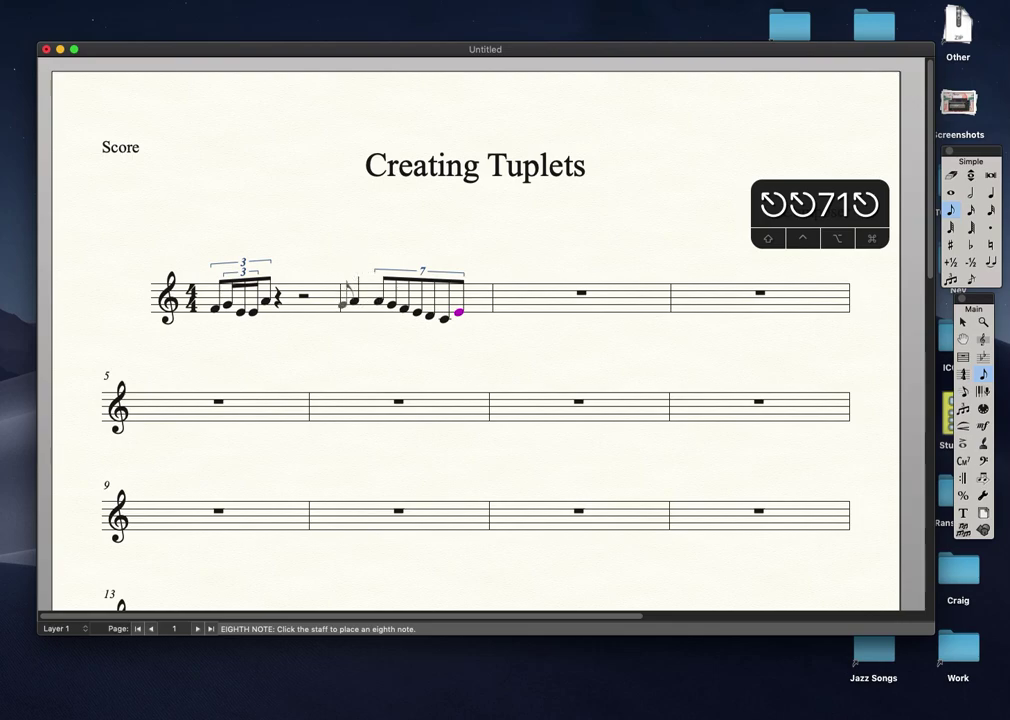
Restore the opening quarter to a half note and finish note entry.
left_click(970, 192)
left_click(357, 298)
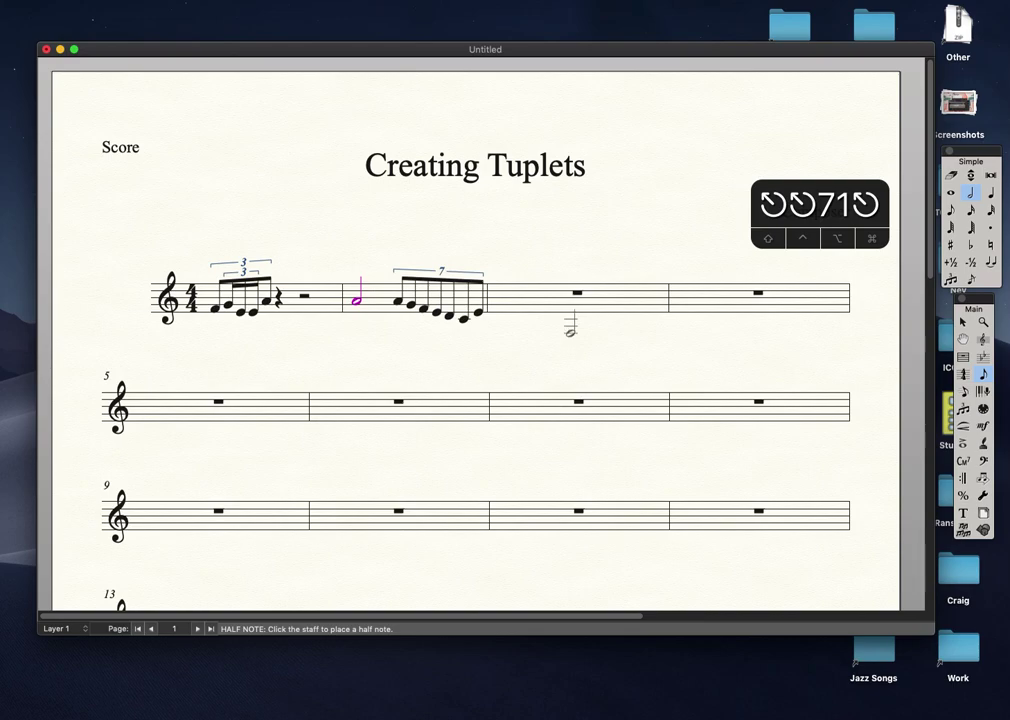
key("Escape")
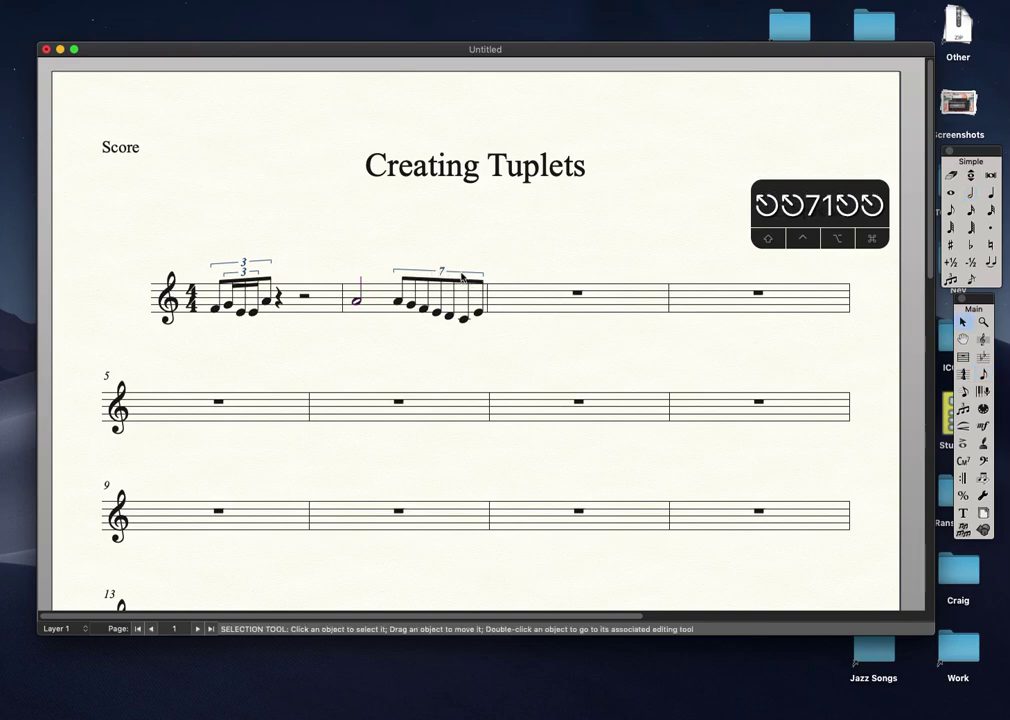
left_click(442, 276)
In the measure-2 septuplet's Tuplet Definition, set Number to X:Y so it reads 7:1.
left_click(443, 275)
right_click(443, 274)
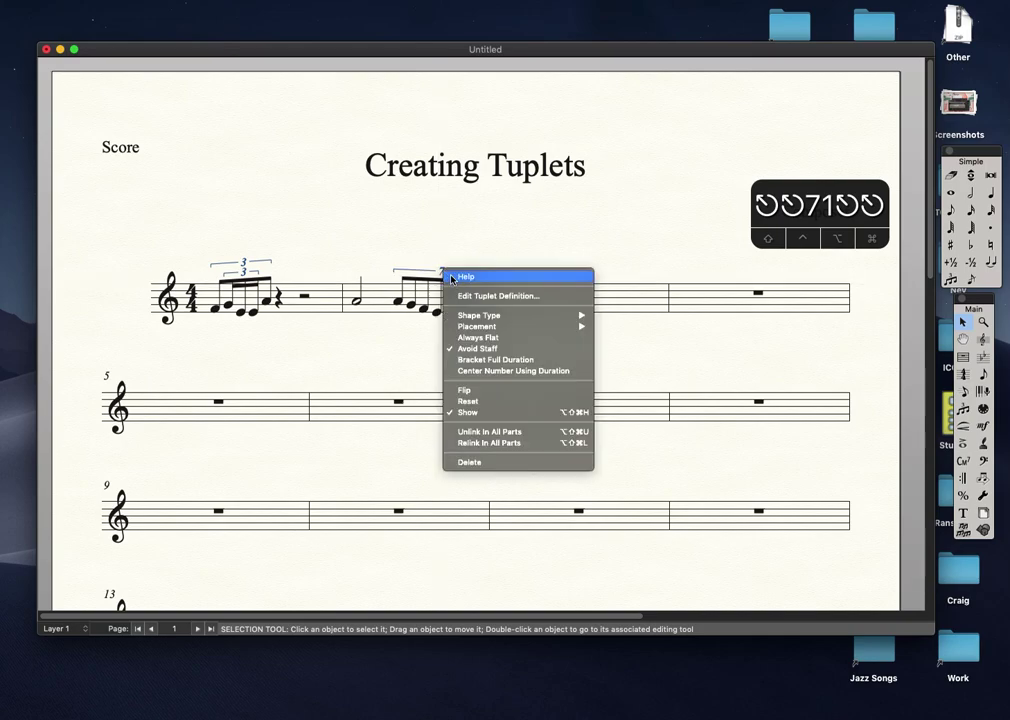
left_click(446, 271)
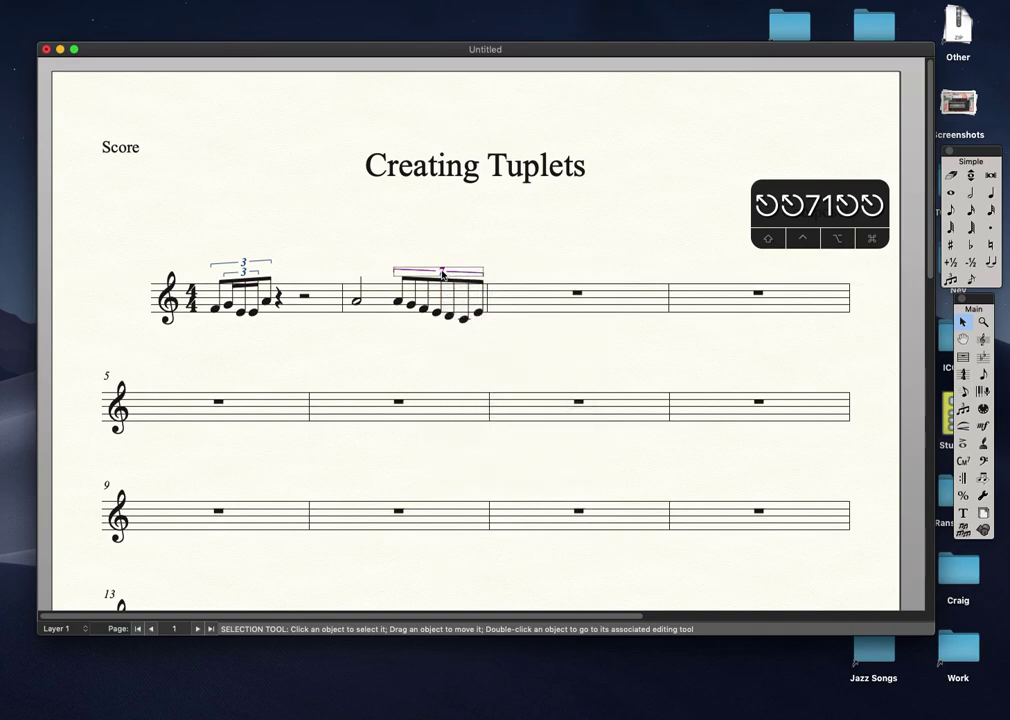
right_click(446, 271)
left_click(452, 297)
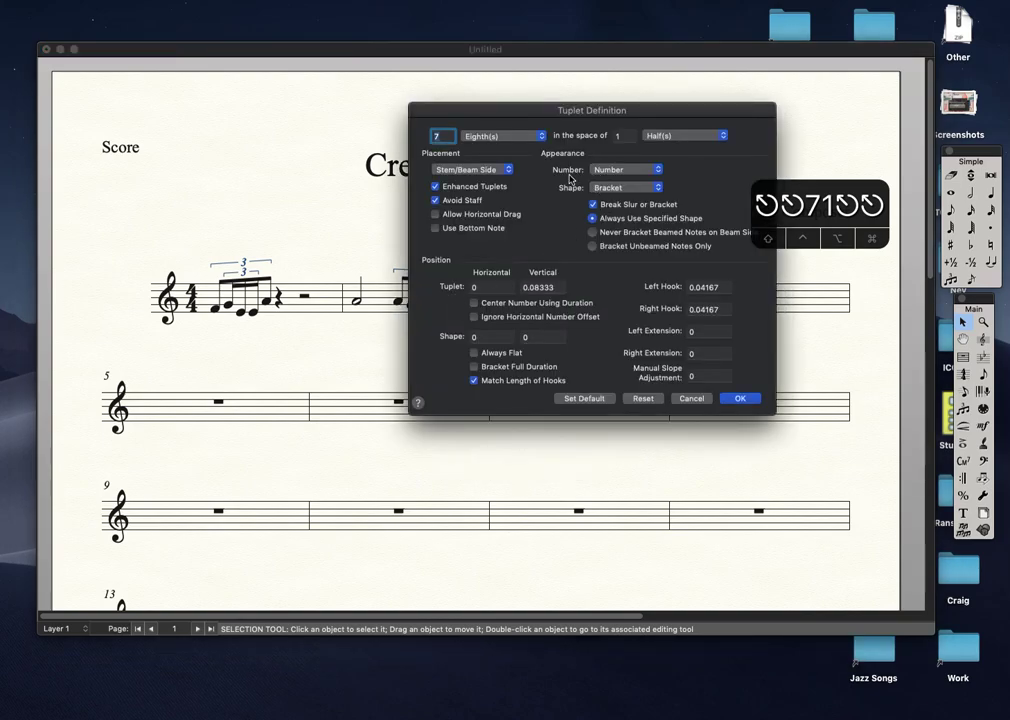
left_click(609, 169)
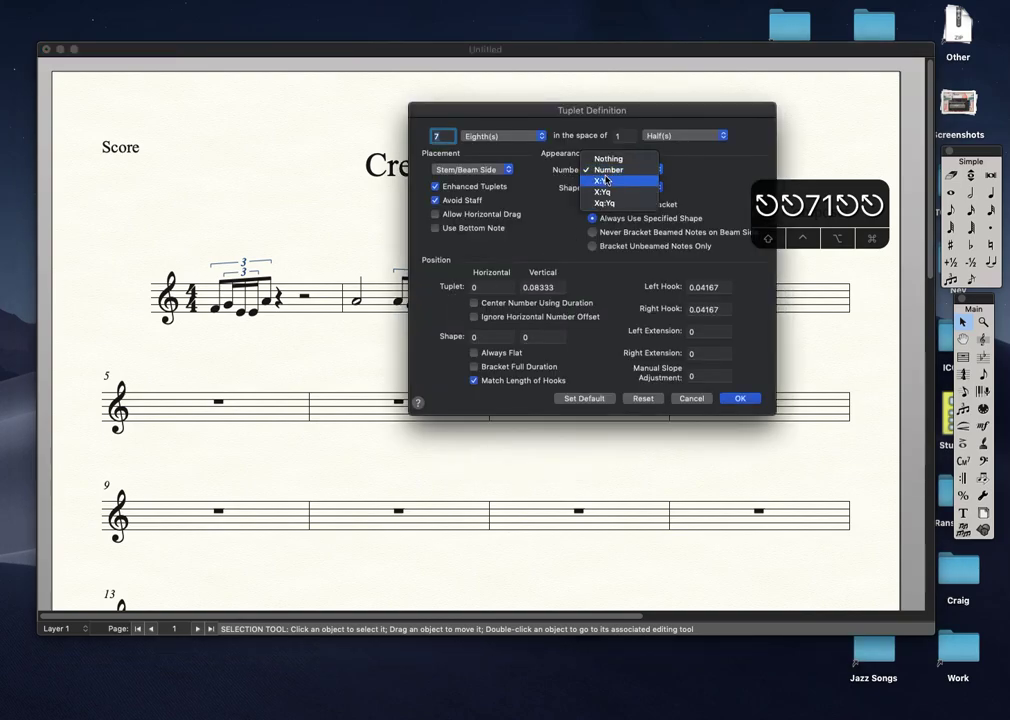
left_click(604, 181)
left_click(739, 398)
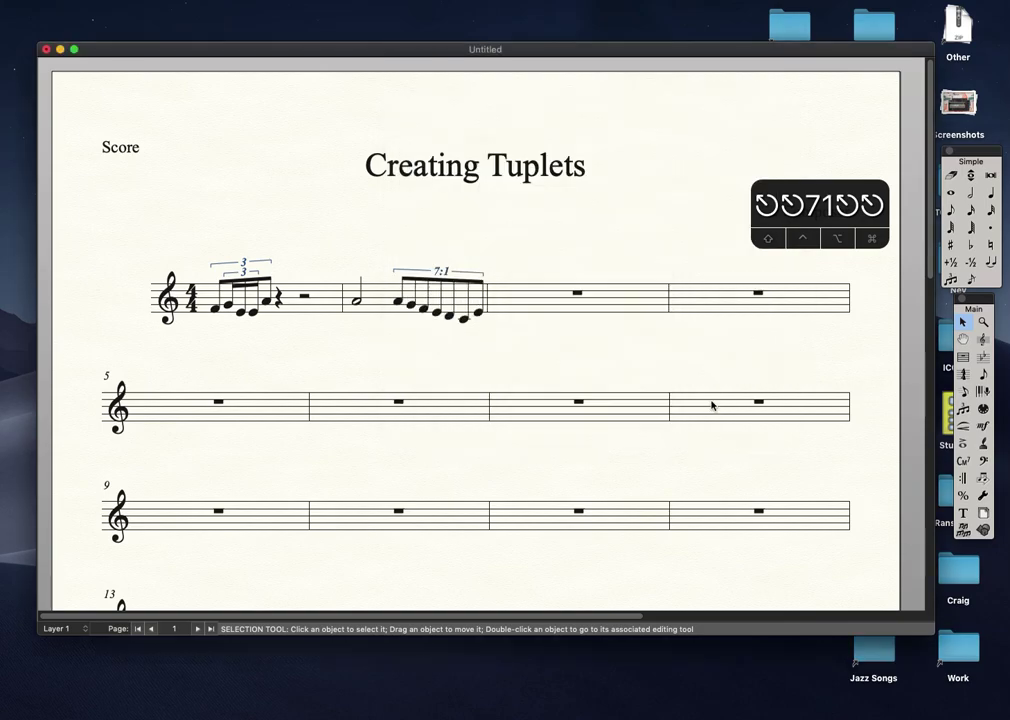